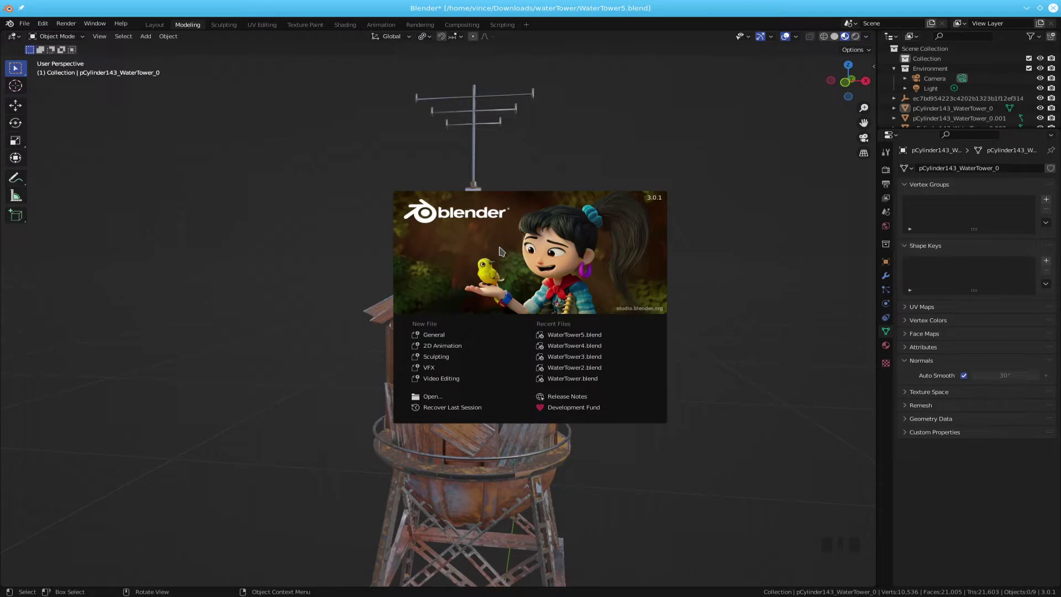
Step: Open WaterTower5.blend from the splash's recent files, cancel the save prompt and dismiss the splash
click(551, 335)
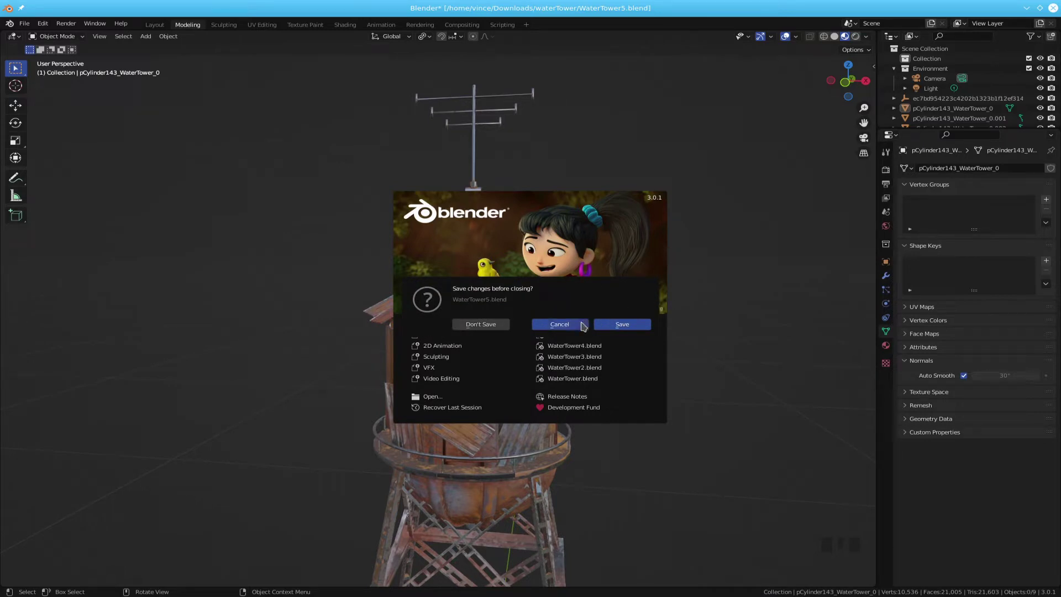
click(583, 326)
click(754, 272)
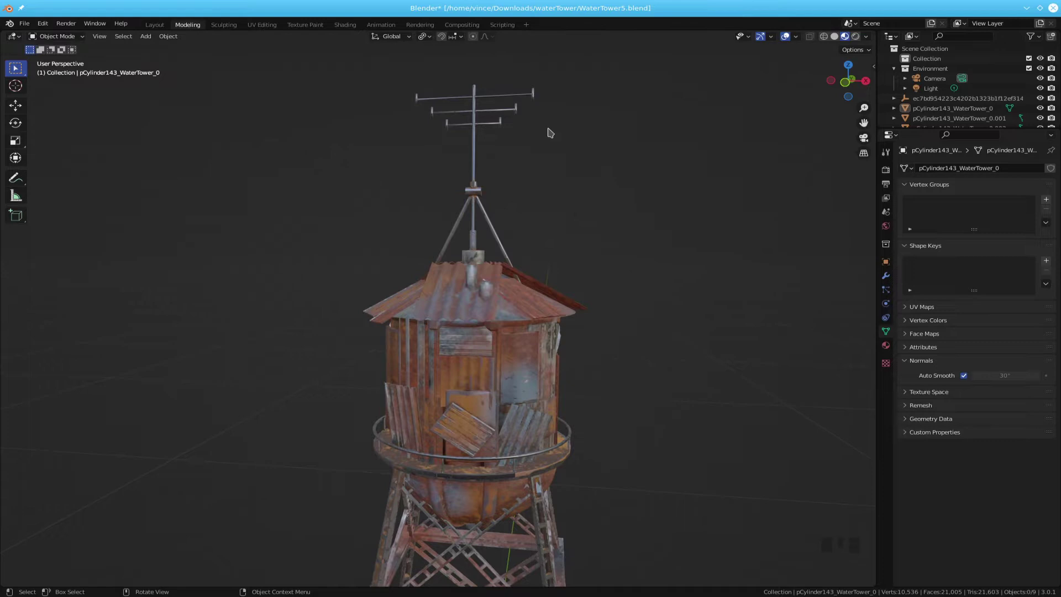
Step: Select the antenna mast and frame it in the viewport
drag(449, 70, 496, 130)
key(KP_Decimal)
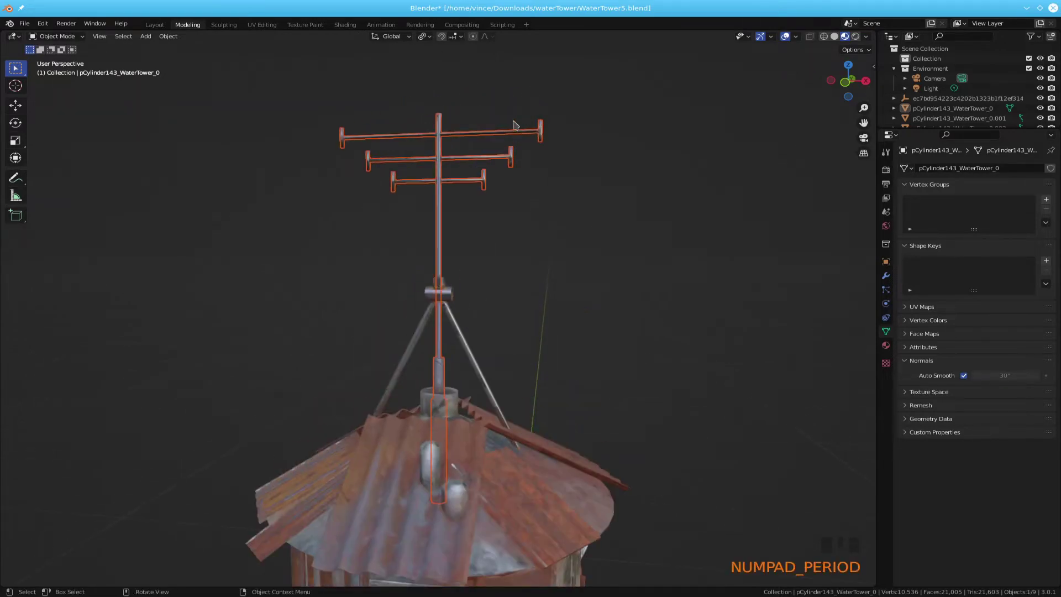
scroll(537, 145, up, 4)
scroll(515, 138, down, 5)
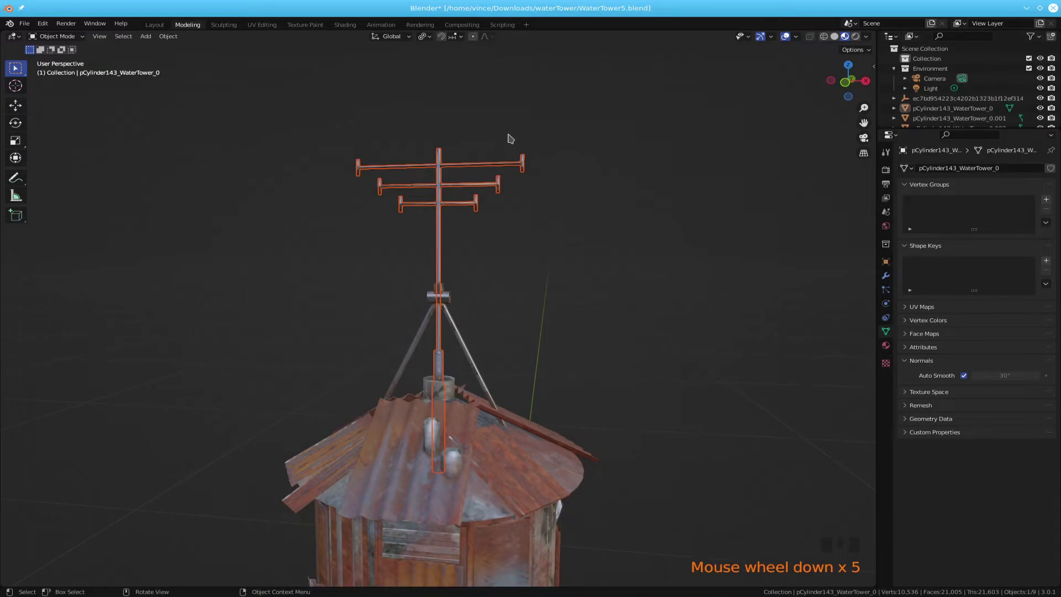
key(Tab)
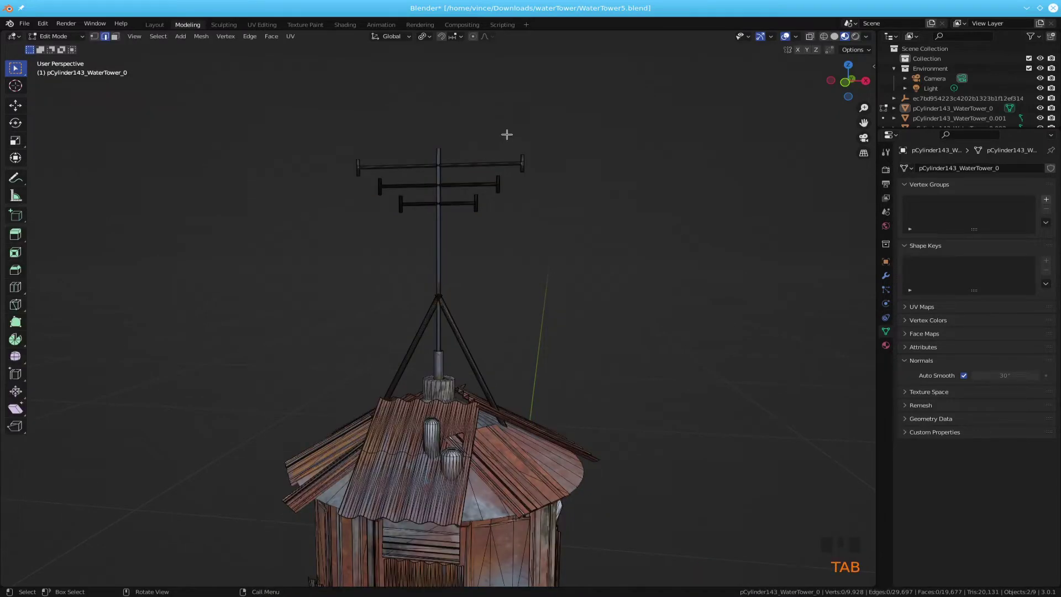
key(Tab)
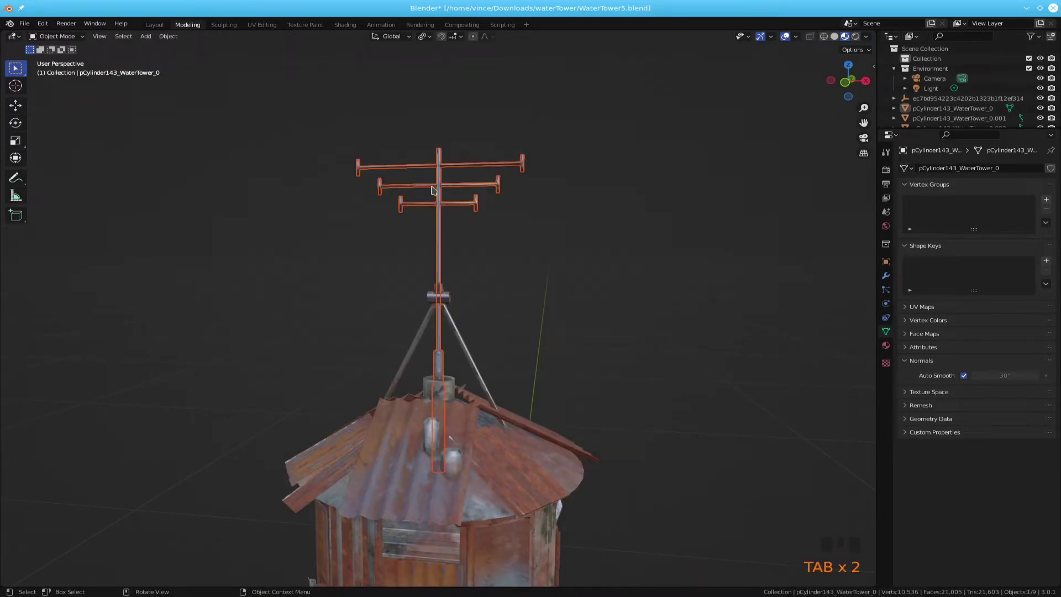
Step: Invert the selection, hide every other object, and reselect the mast
key(ctrl)
key(ctrl+i)
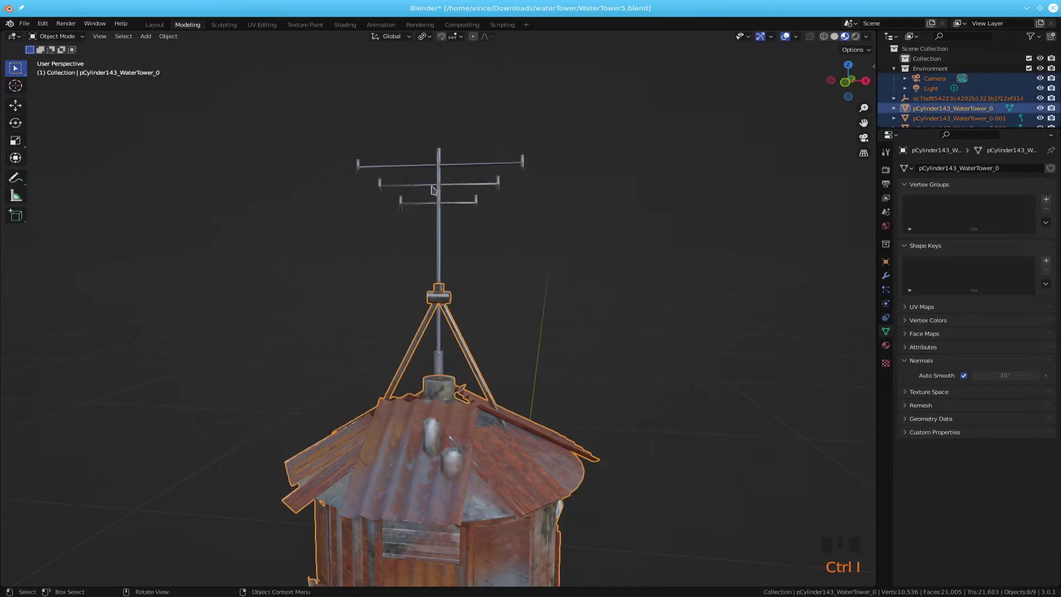
key(h)
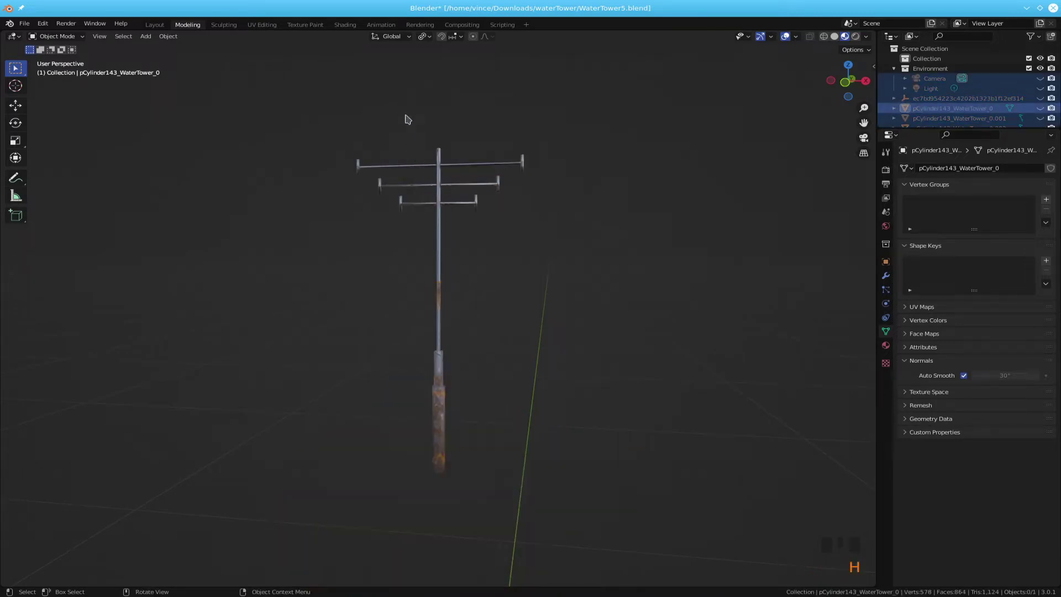
drag(407, 115, 474, 192)
key(Tab)
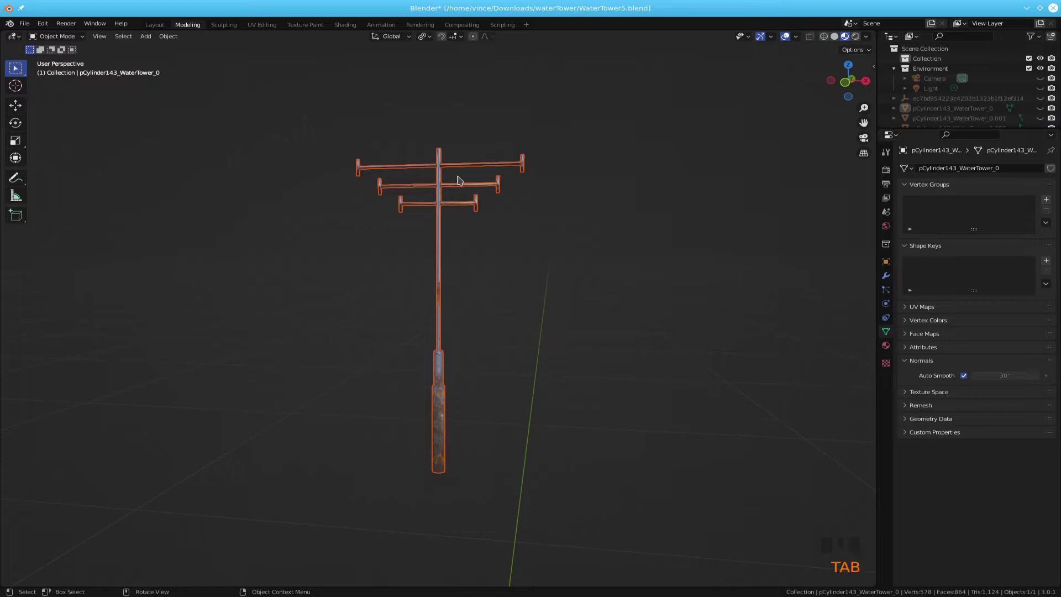
Step: Make the mast active and view it from the front, centred on the crossarms
click(442, 163)
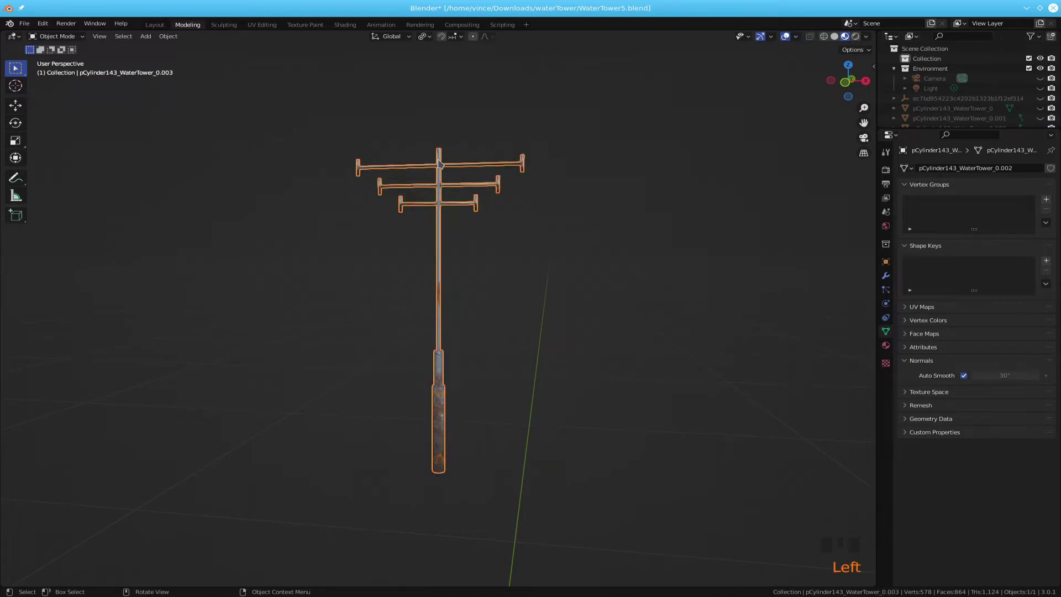
key(KP_3)
key(KP_1)
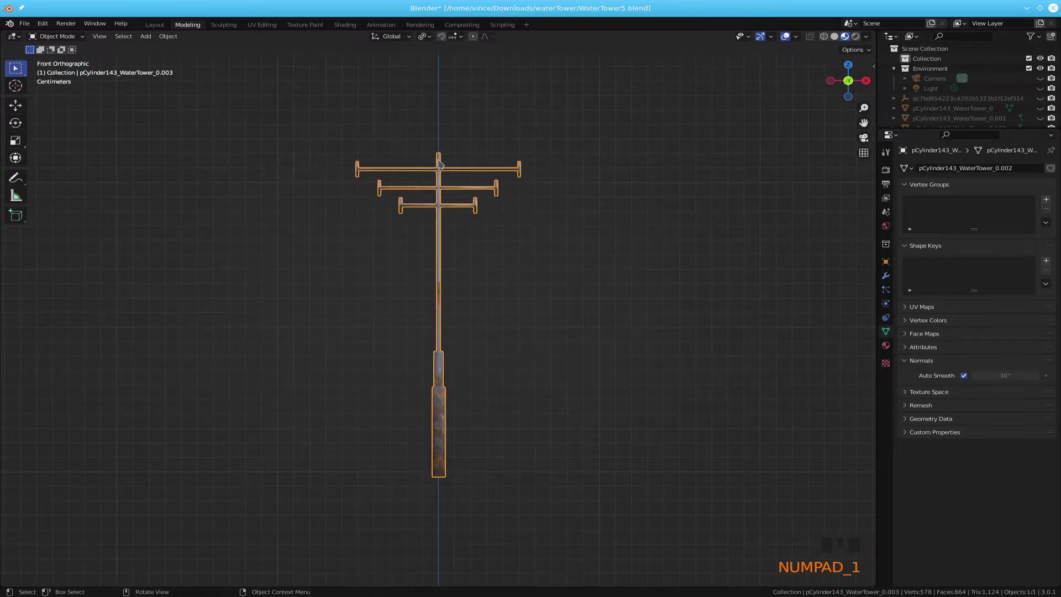
scroll(442, 161, up, 6)
mouse_move(442, 160)
shift+middle_down()
mouse_move(477, 211)
mouse_move(492, 559)
shift+middle_up()
Step: Switch to Solid shading and zoom in on the central crossbar junctions
key(z)
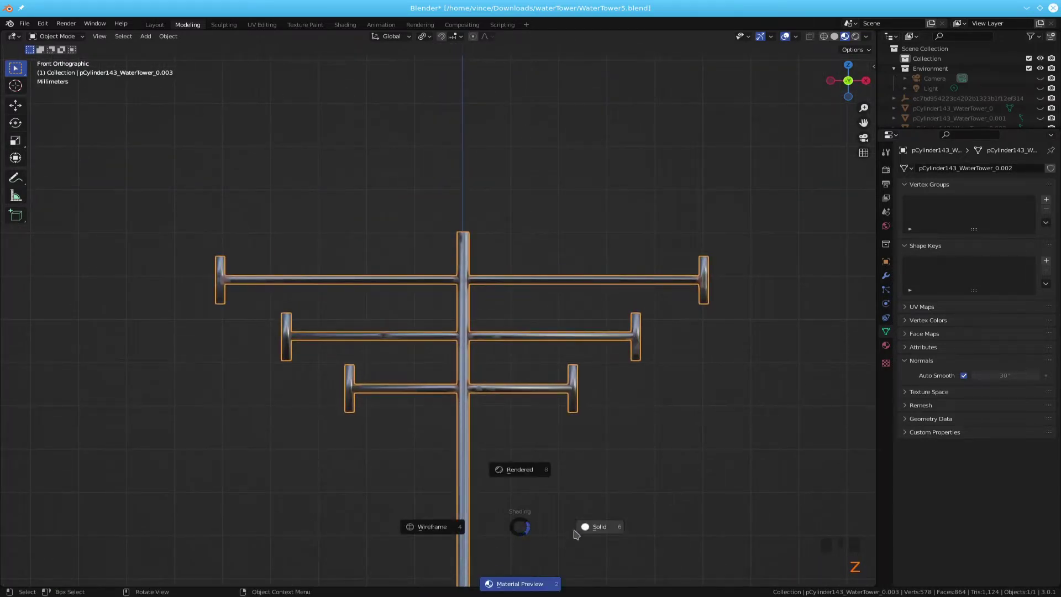
click(587, 529)
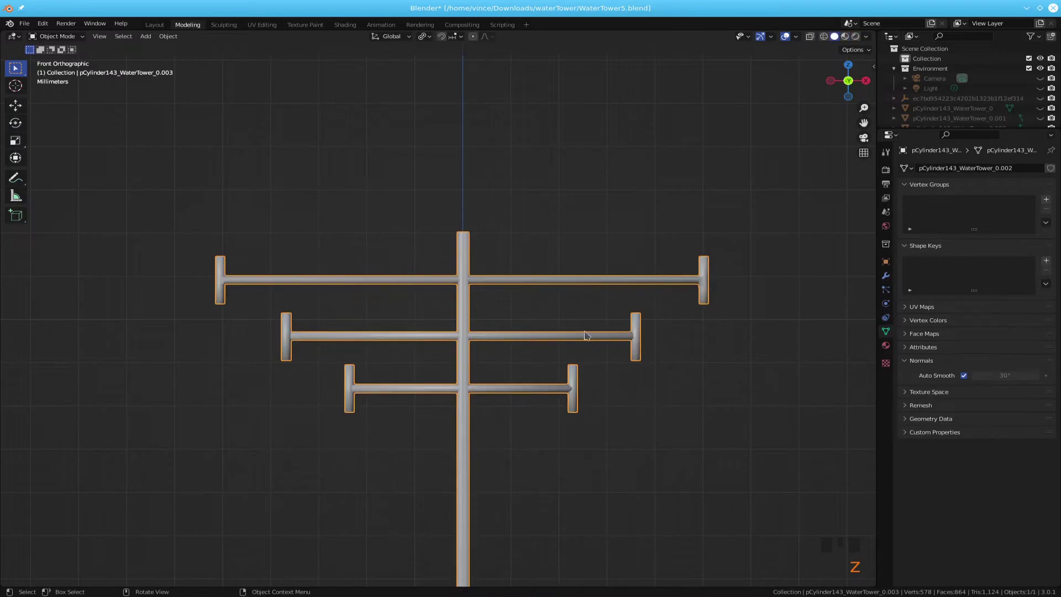
scroll(585, 334, up, 4)
shift+middle_drag(571, 322, 500, 355)
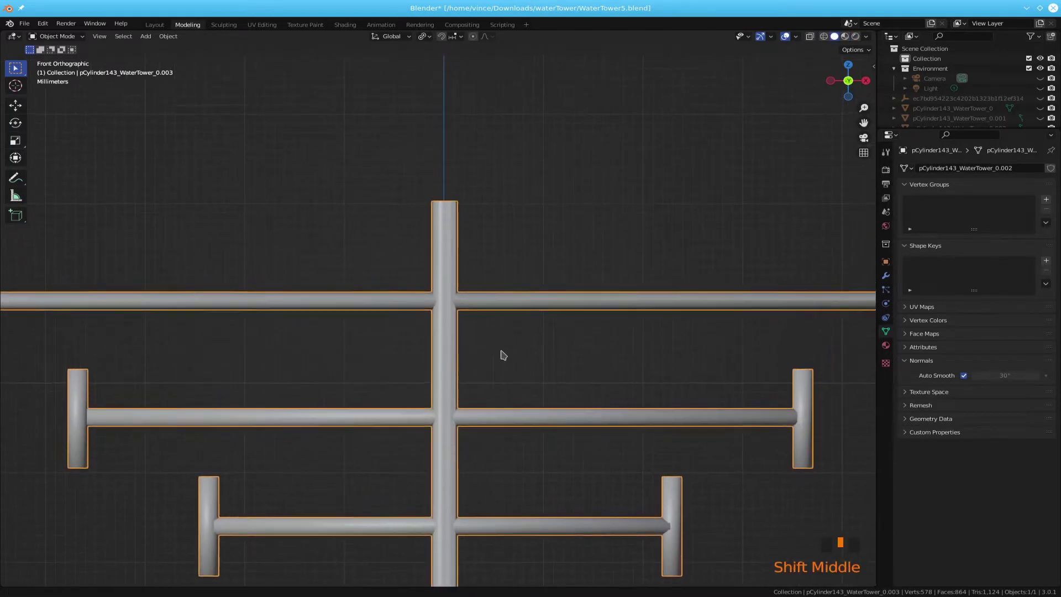
scroll(499, 352, up, 1)
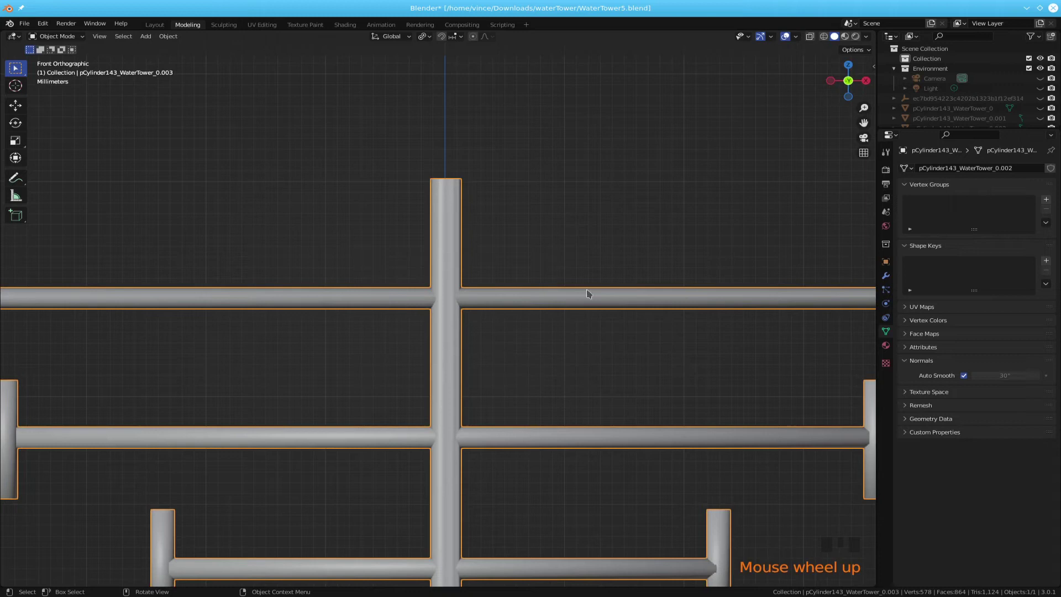
Step: Enter Edit Mode on the mast and zoom to inspect its tube edges at the junctions
key(Tab)
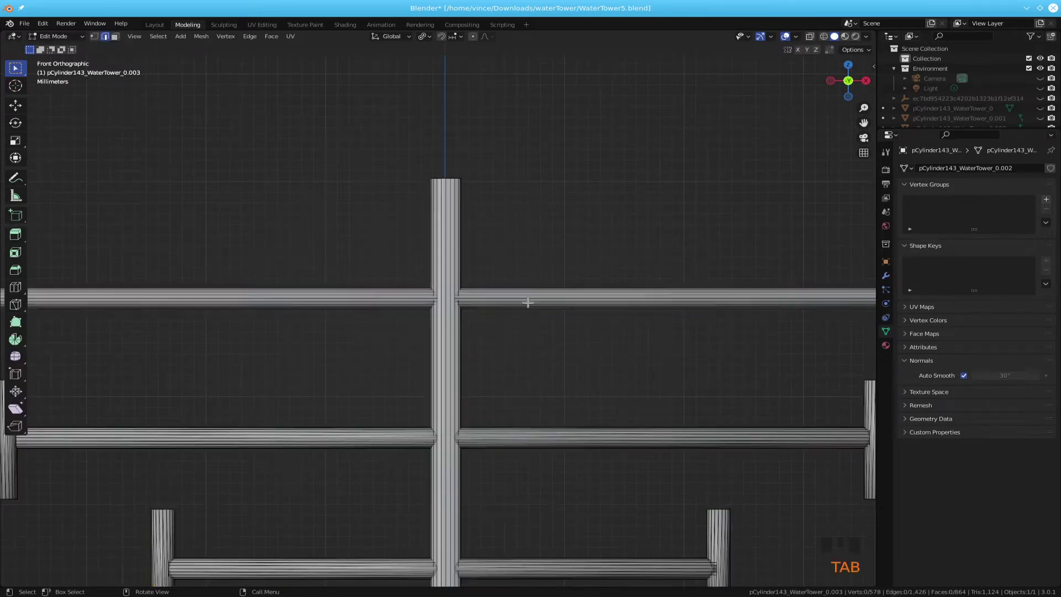
scroll(477, 307, up, 2)
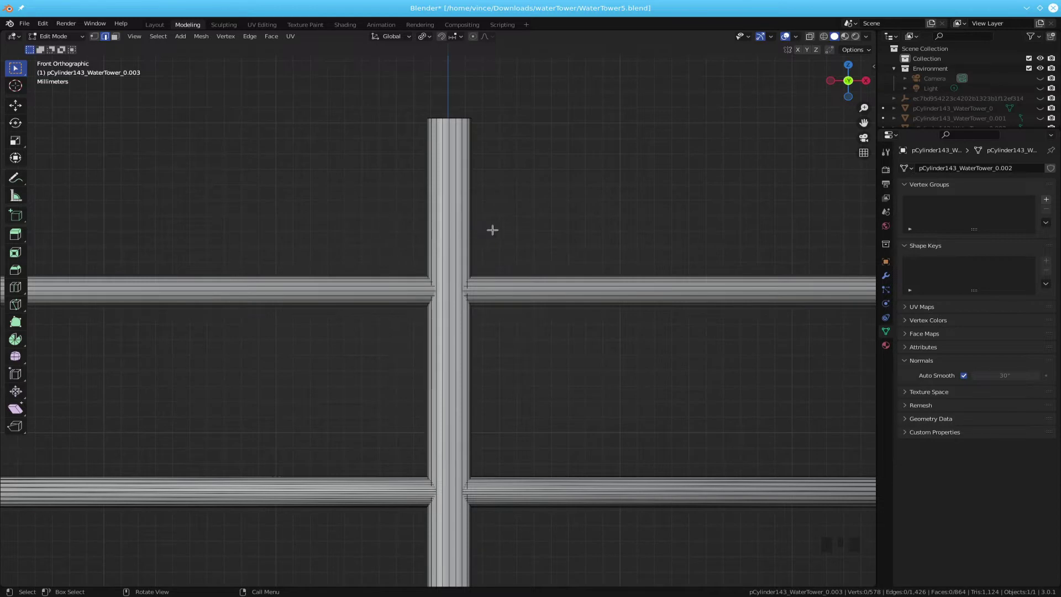
scroll(520, 273, down, 2)
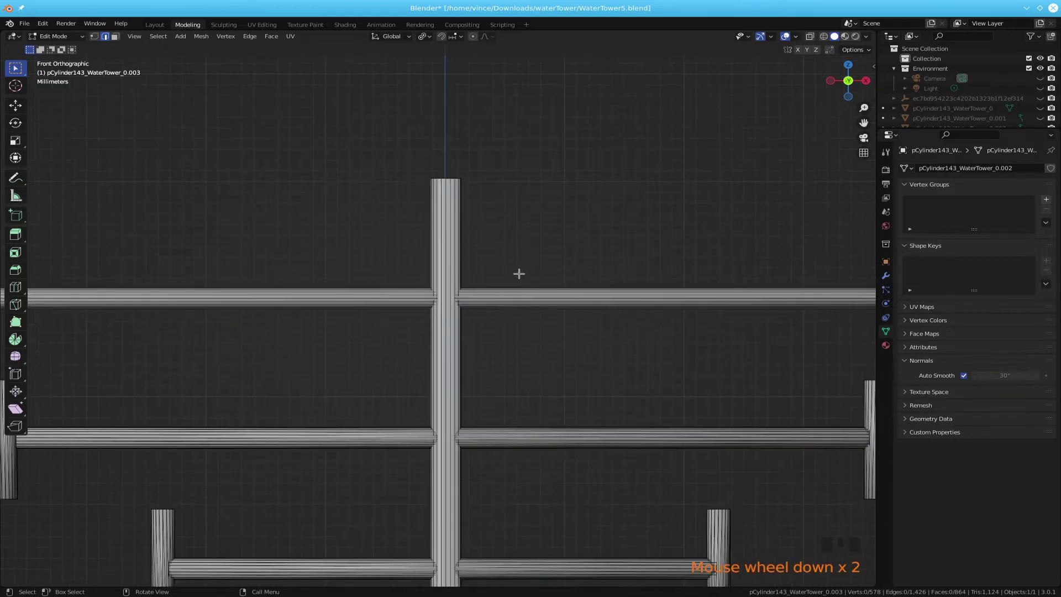
scroll(519, 274, down, 1)
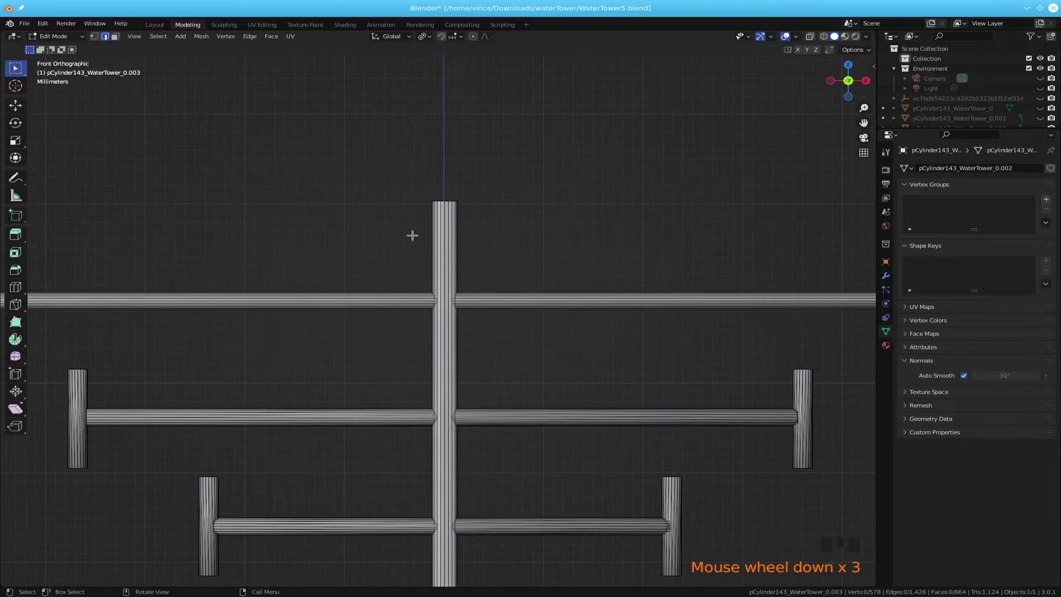
Step: Select the pole's top end, grow the selection along it, and apply Tris to Quads
drag(409, 231, 507, 261)
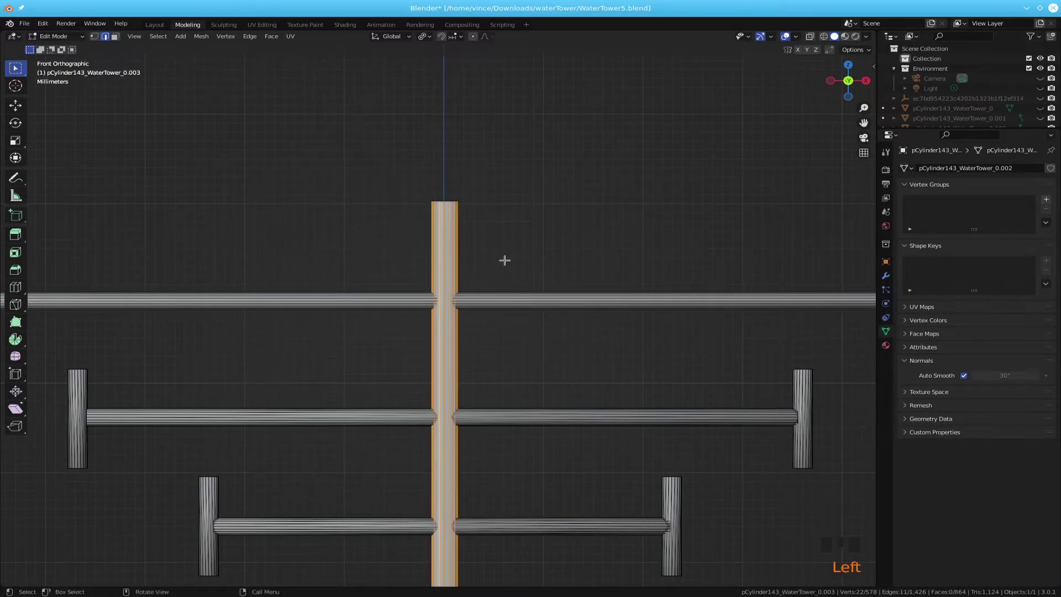
key(ctrl+KP_Add)
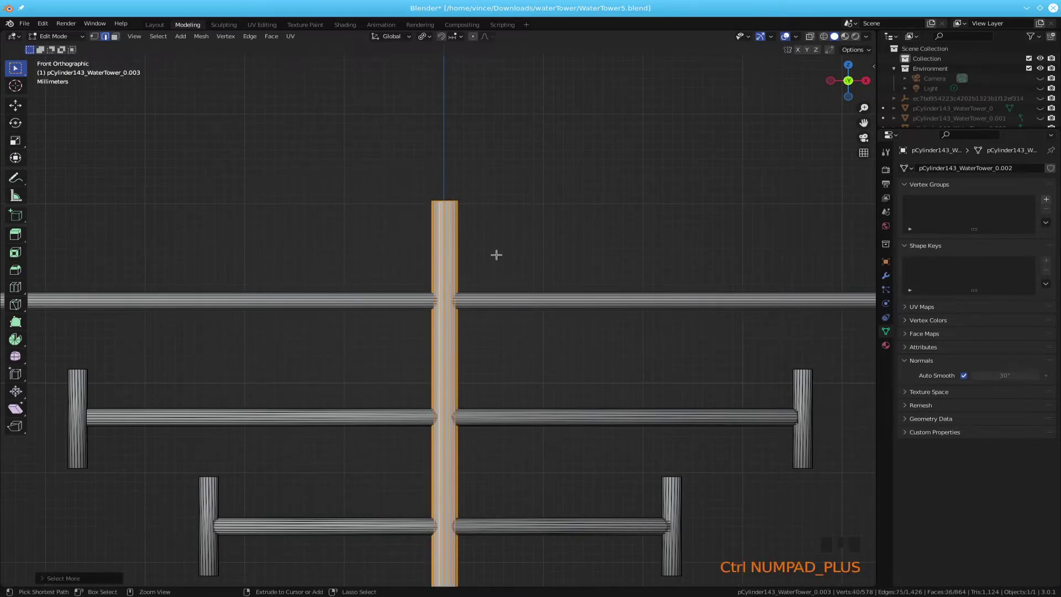
key(ctrl+KP_Add)
key(ctrl+KP_Add)
key(ctrl+KP_Add)
key(ctrl+KP_Add)
key(ctrl+f)
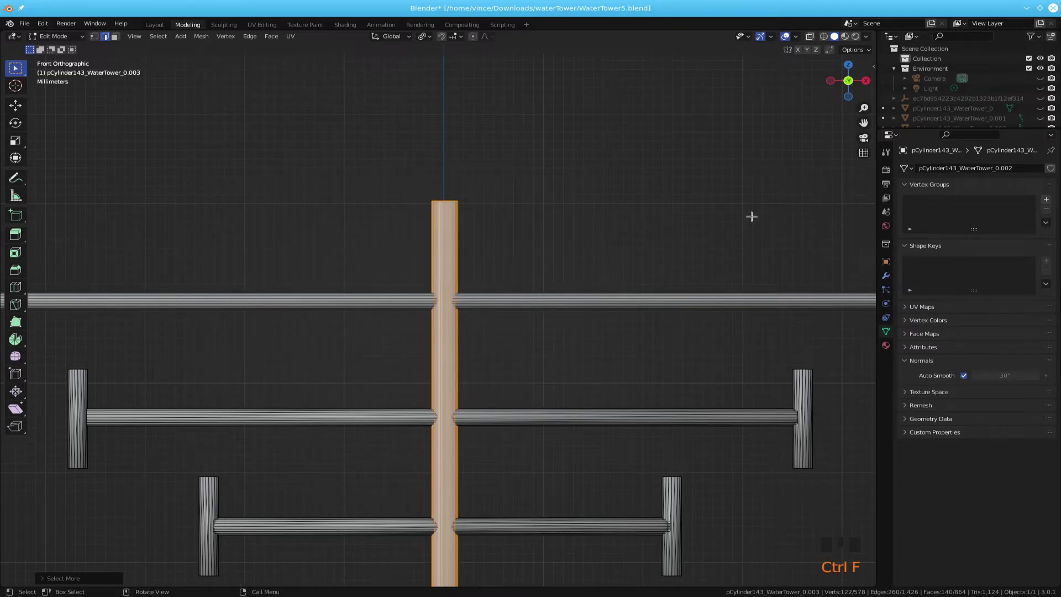
Step: Select the top crossbar tube's edges instead of the pole's
drag(527, 264, 569, 359)
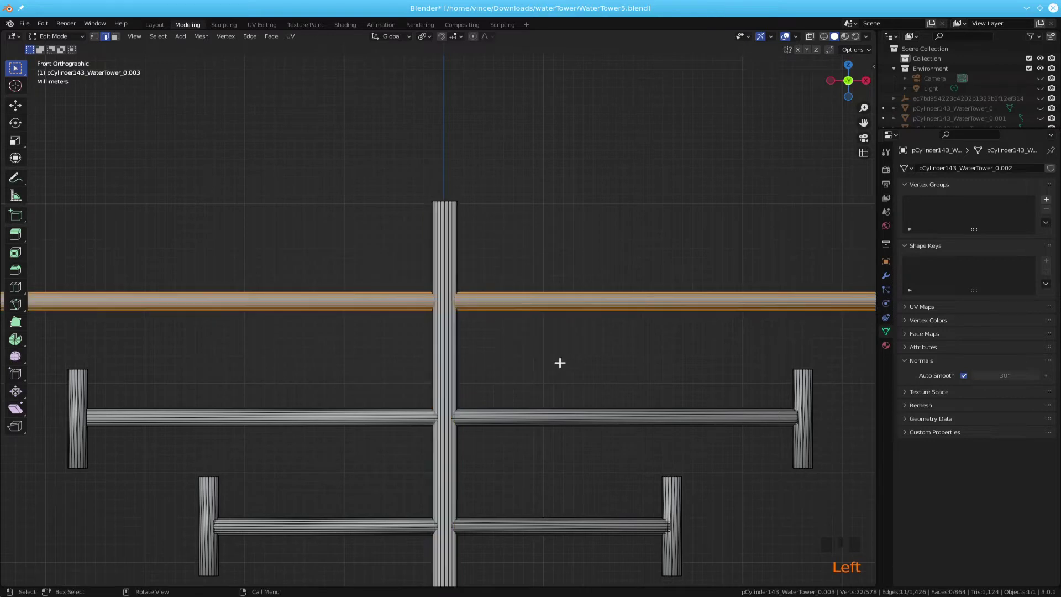
scroll(560, 363, up, 3)
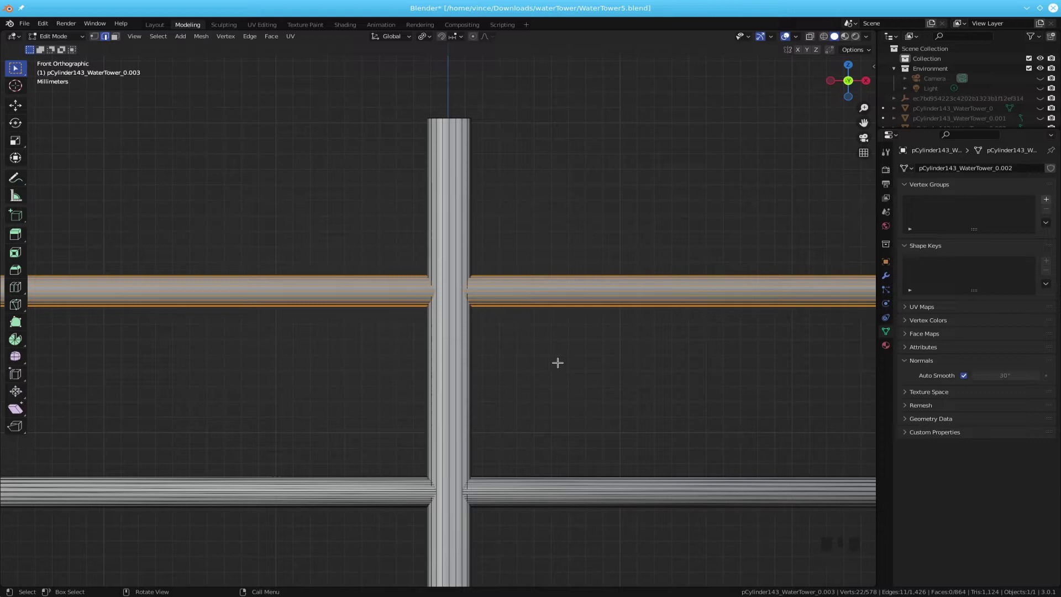
scroll(558, 361, down, 5)
Step: Add 2 centred loop cuts to the upper pipe, one each side of the pole
key(ctrl+r)
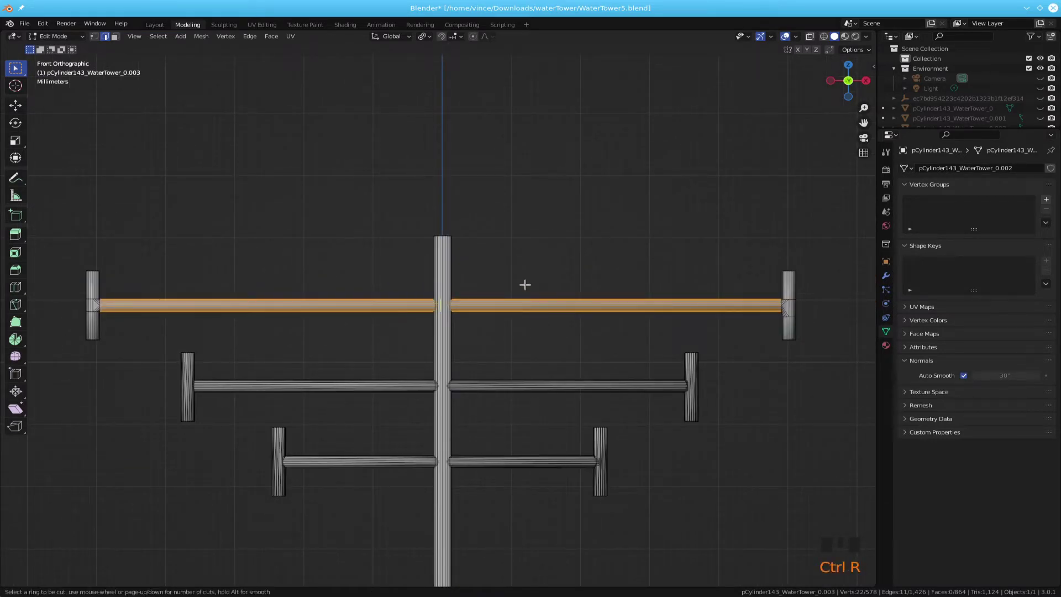
scroll(524, 284, up, 1)
click(522, 284)
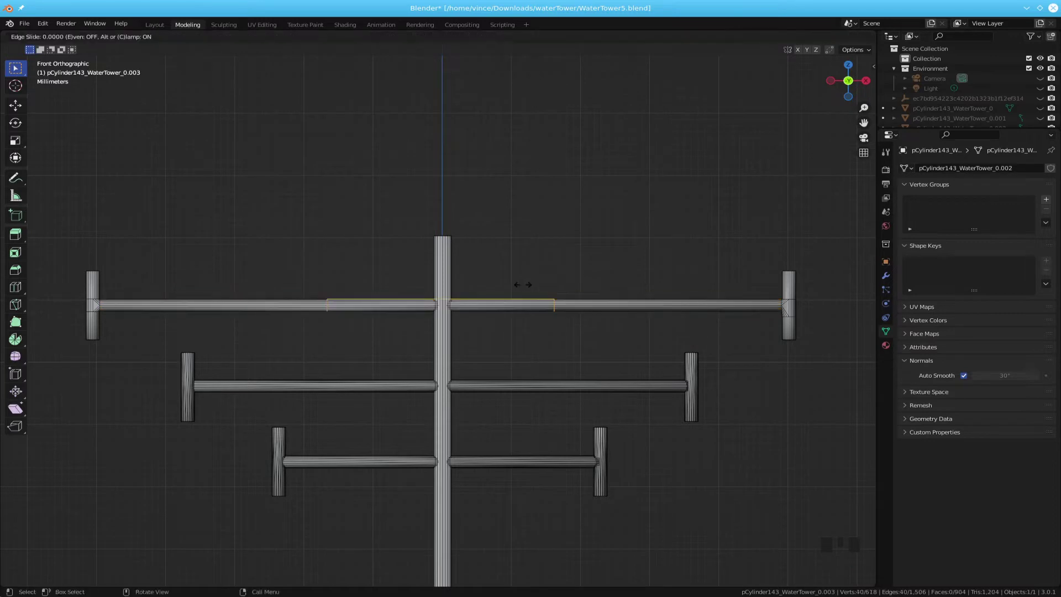
right_click(523, 285)
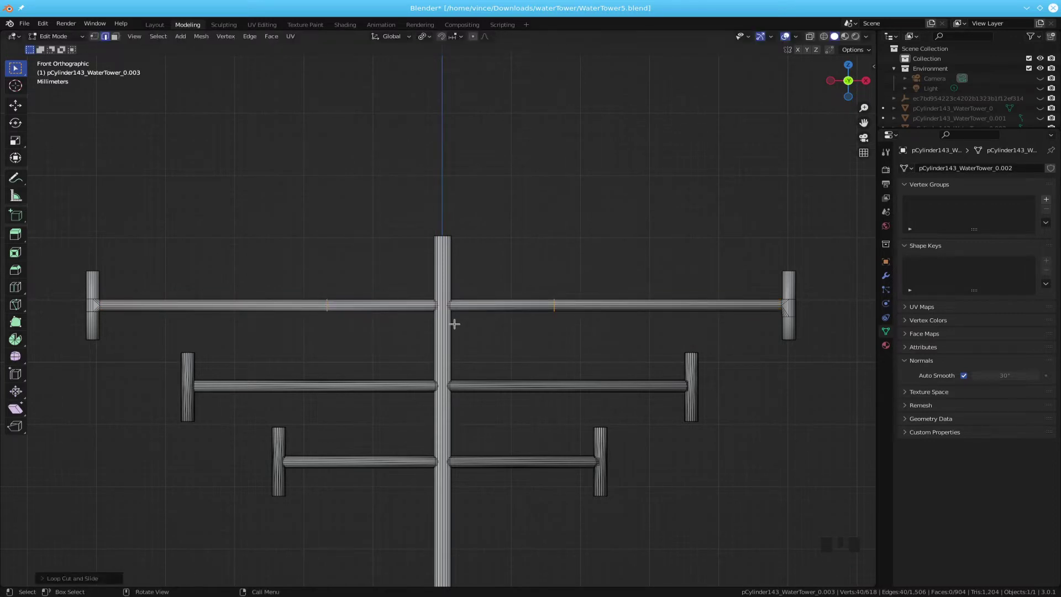
scroll(364, 322, down, 3)
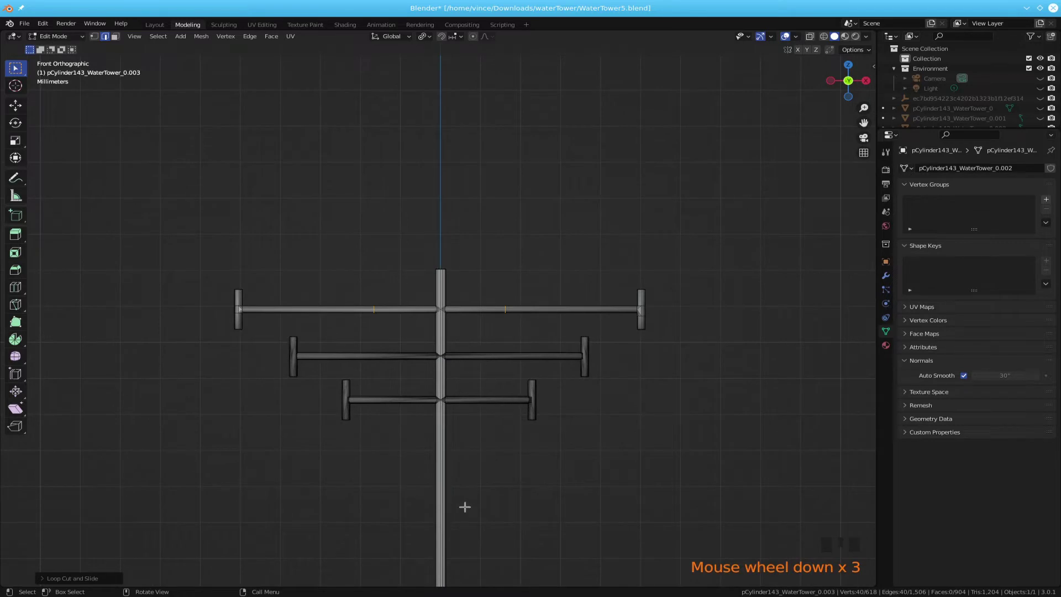
Step: Start a loop cut on the vertical pole and zoom into the crossing
key(ctrl+r)
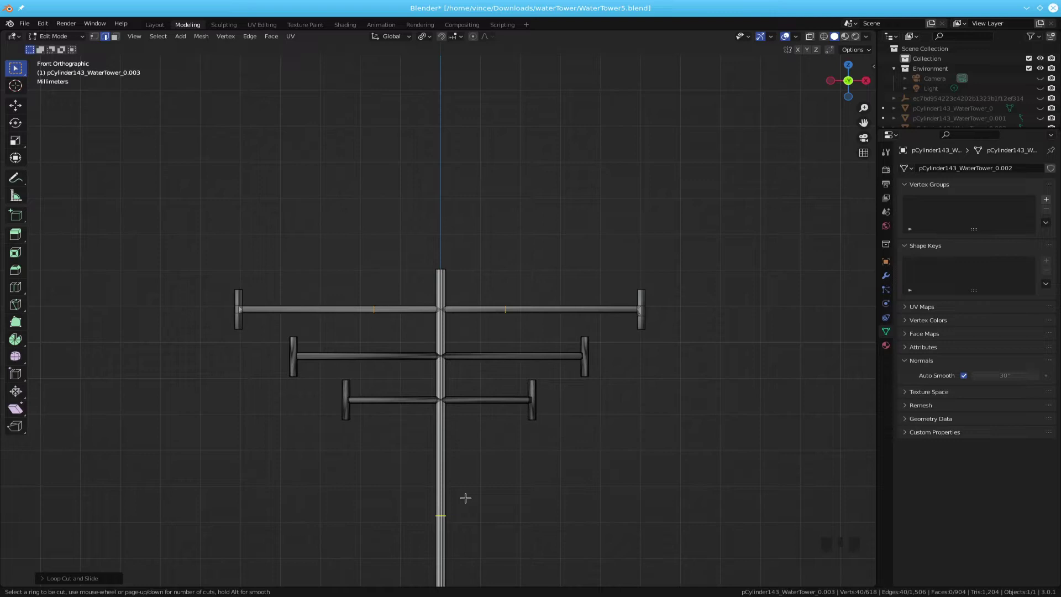
scroll(486, 488, up, 8)
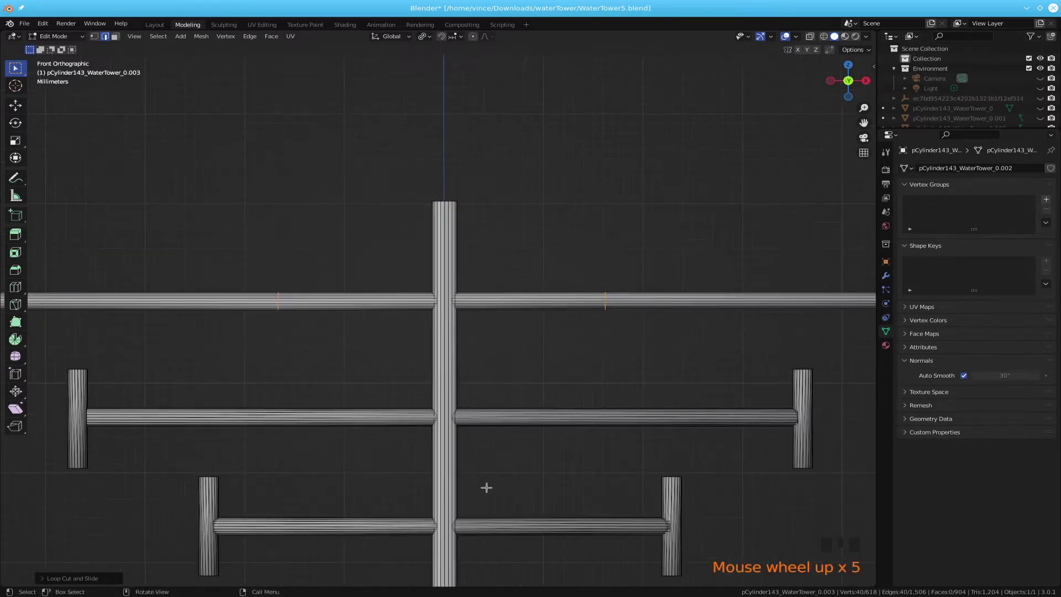
scroll(525, 429, up, 2)
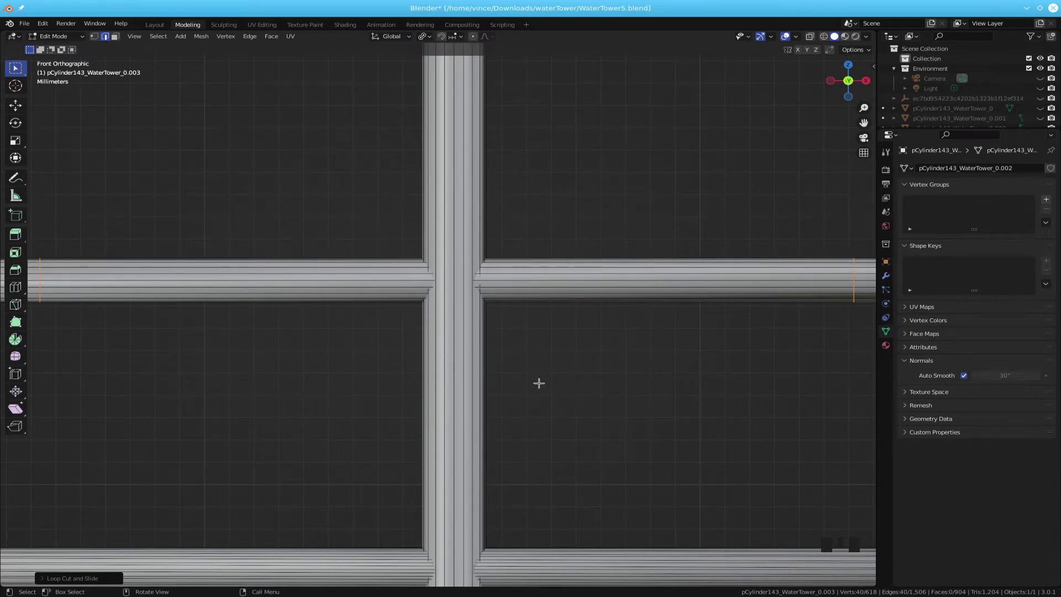
Step: Activate the Knife tool with cut-through and the angle constraint enabled
key(k)
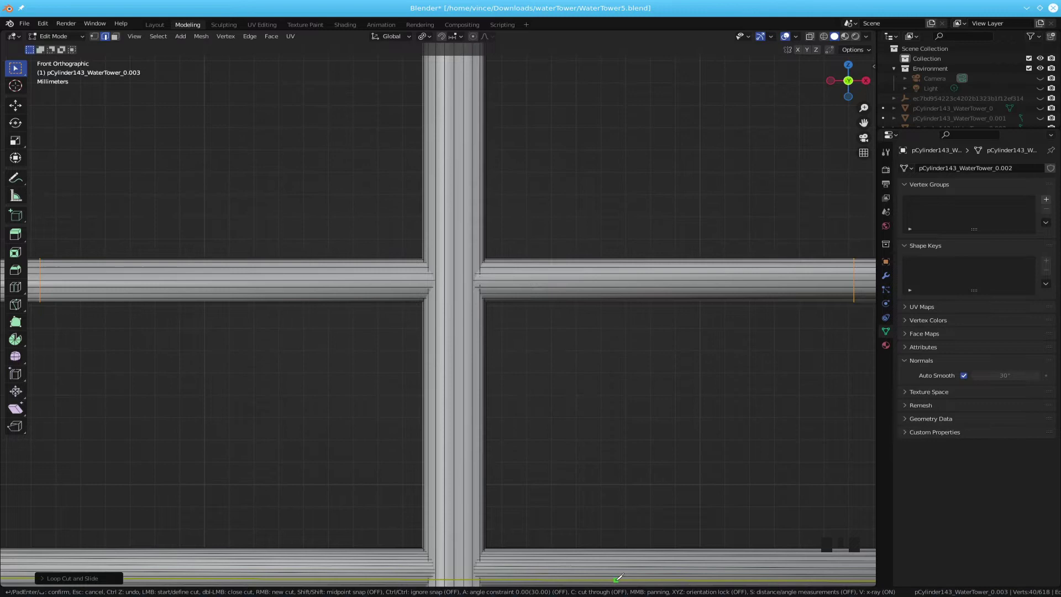
key(c)
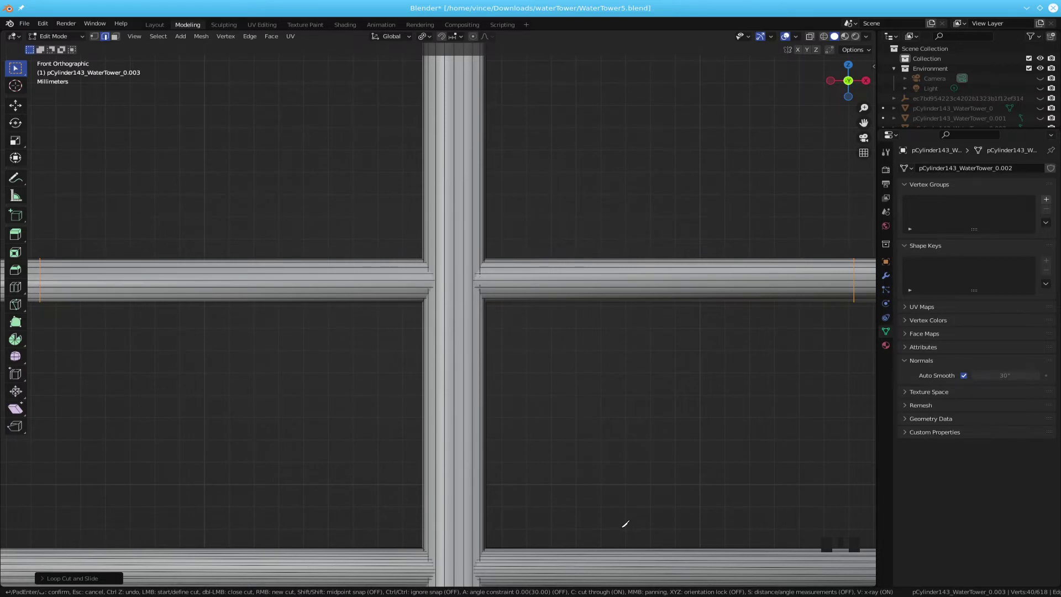
key(a)
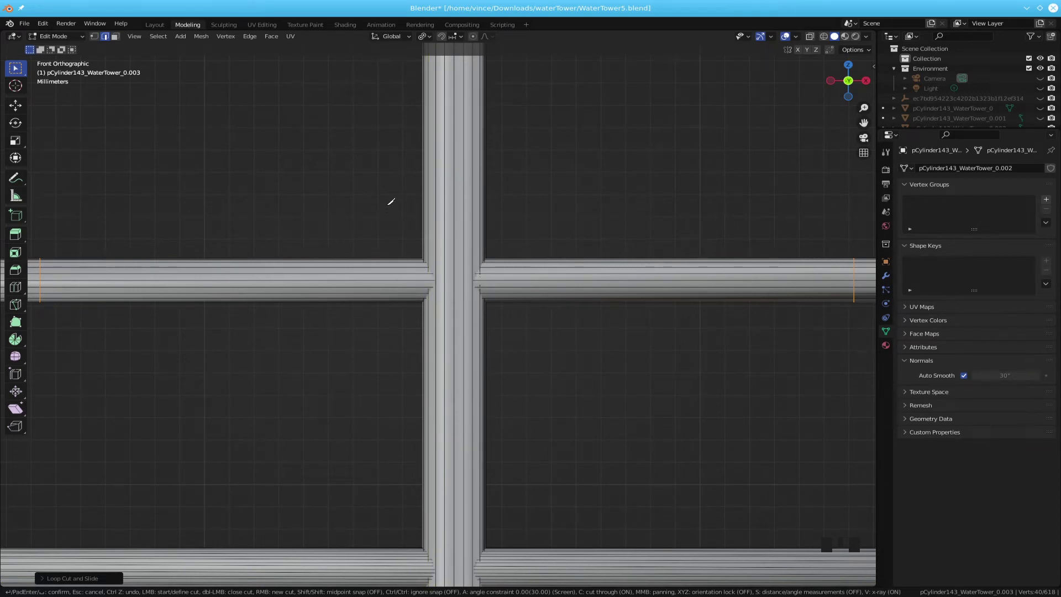
Step: Knife straight cuts across the pole above the junction and across the right pipe arm
click(388, 192)
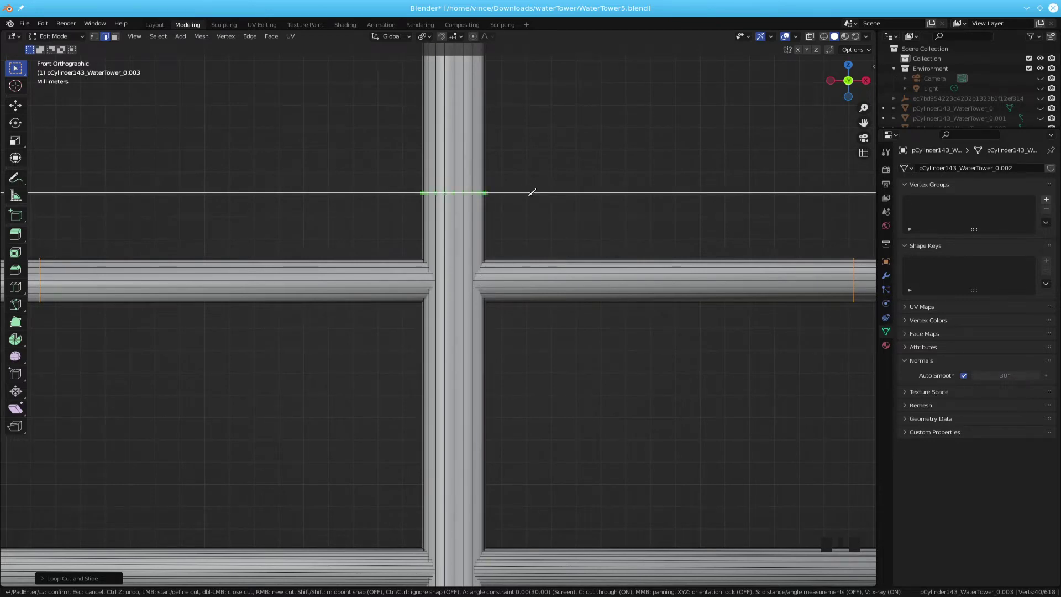
click(534, 191)
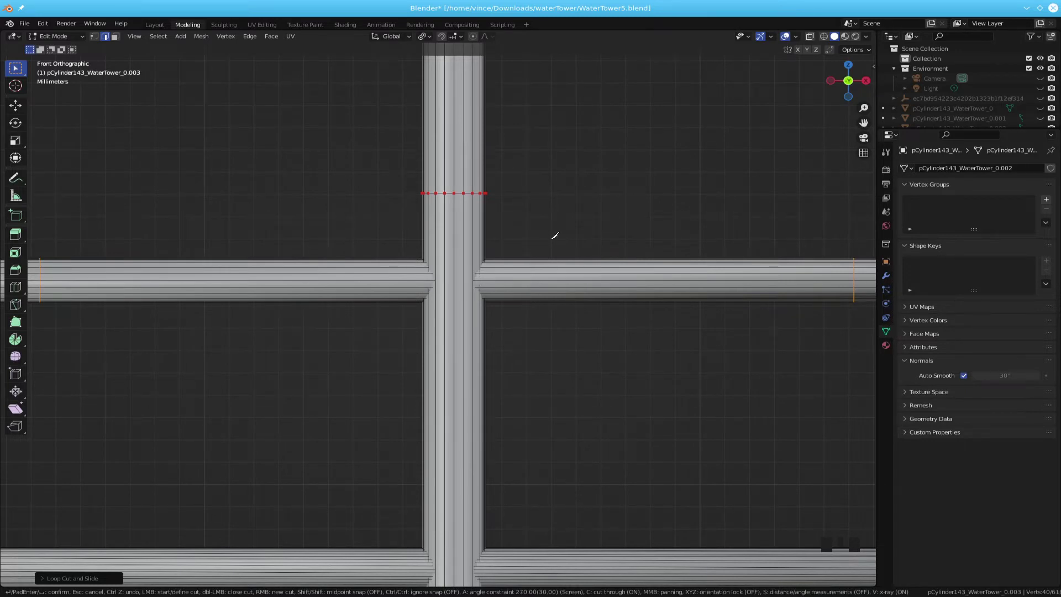
click(551, 238)
right_click(569, 341)
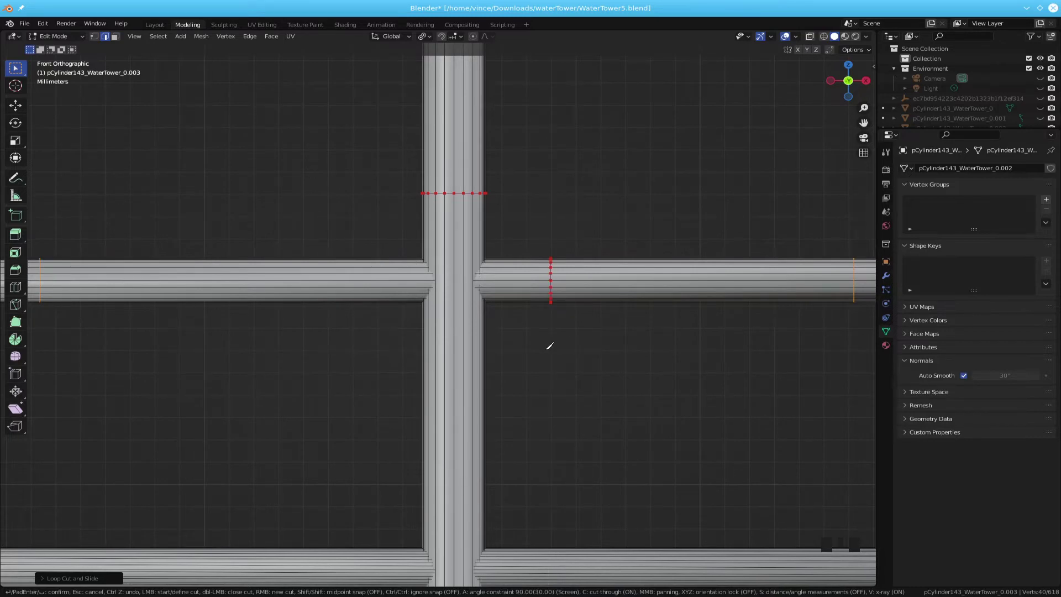
Step: Knife straight cuts across the pole below the junction and across the left pipe arm
click(554, 350)
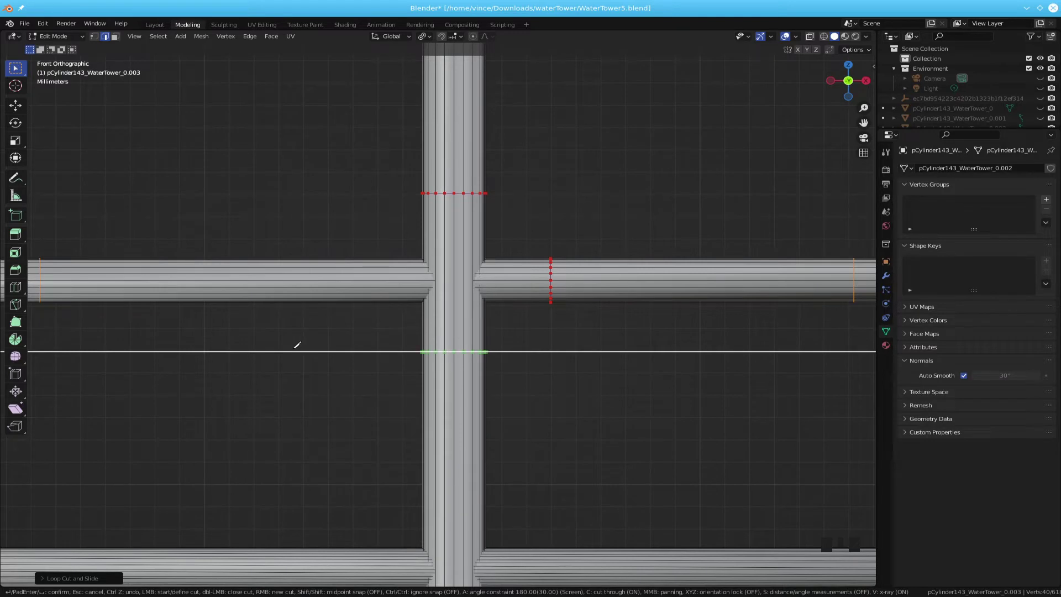
click(298, 344)
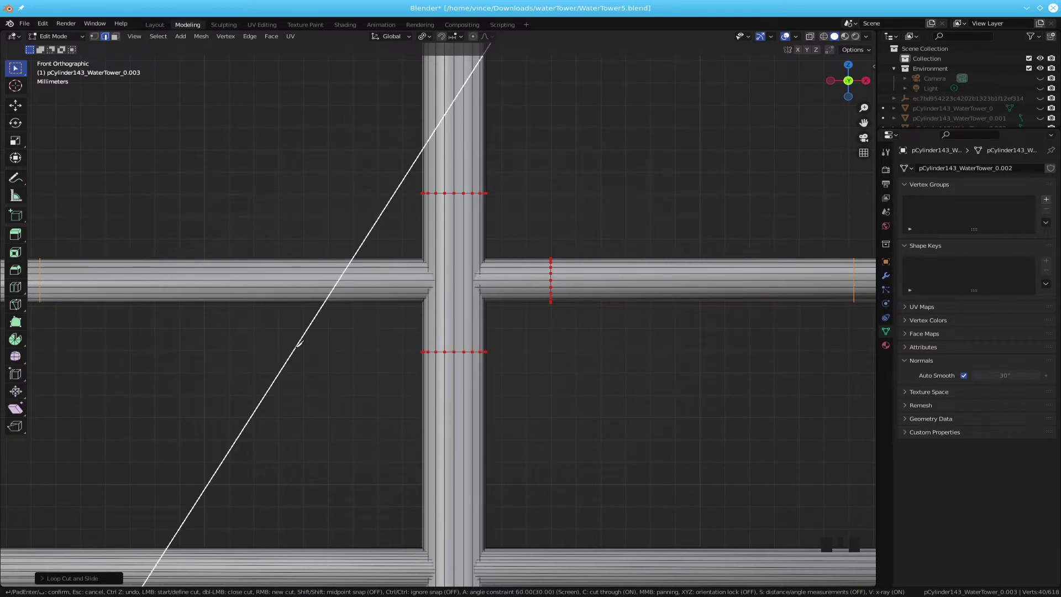
right_click(298, 345)
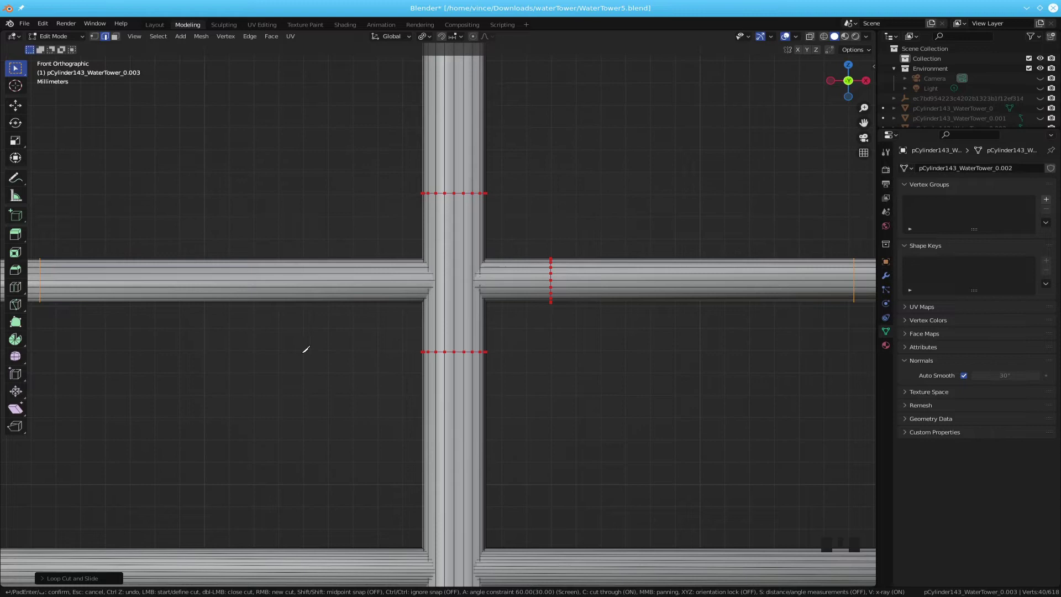
click(308, 348)
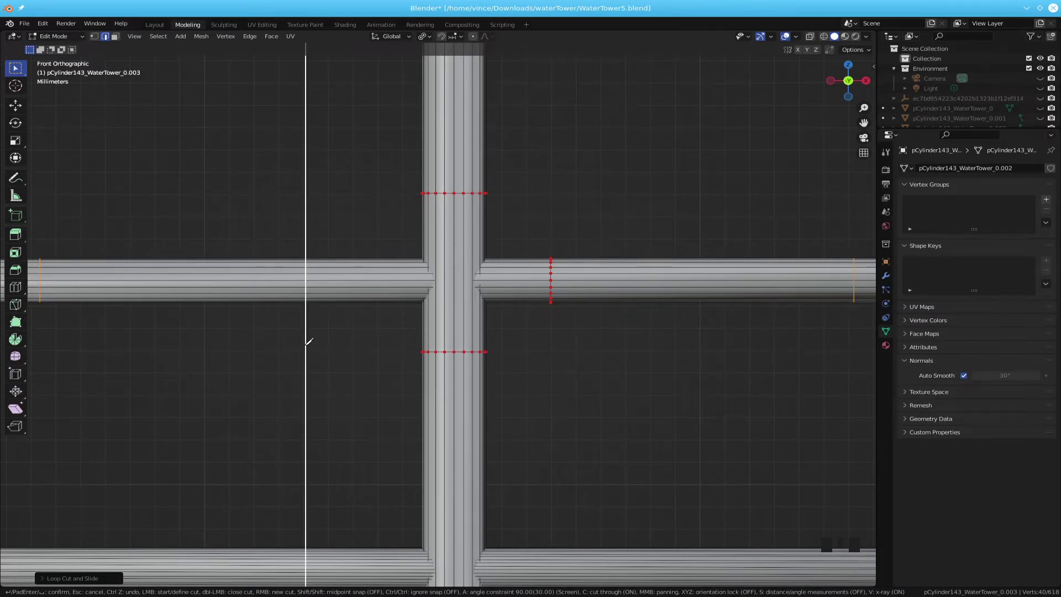
click(319, 225)
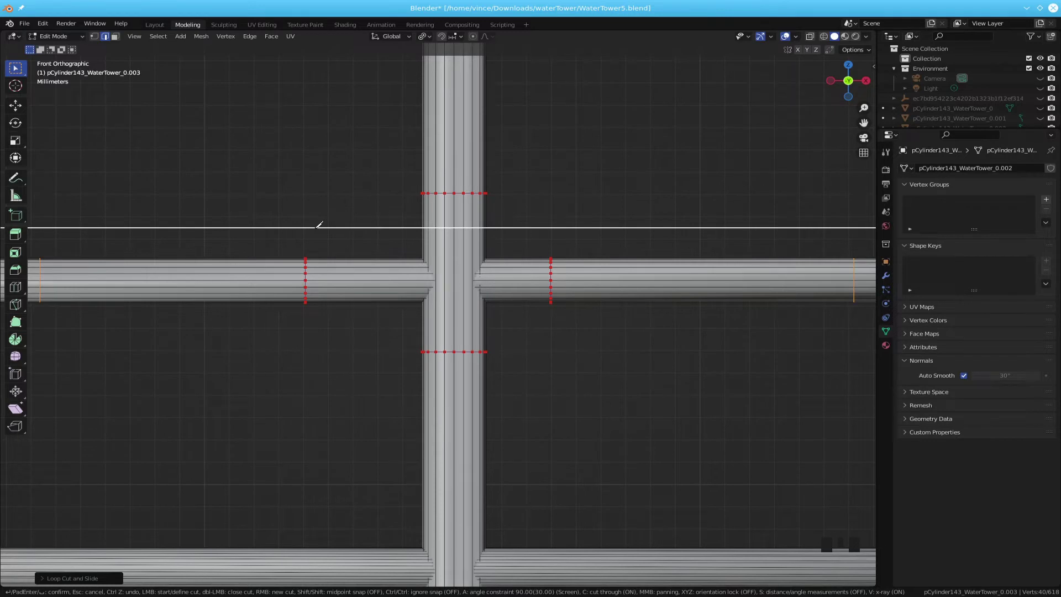
Step: Confirm the knife cuts, then dissolve the extra edge loop on the right pipe arm
key(Return)
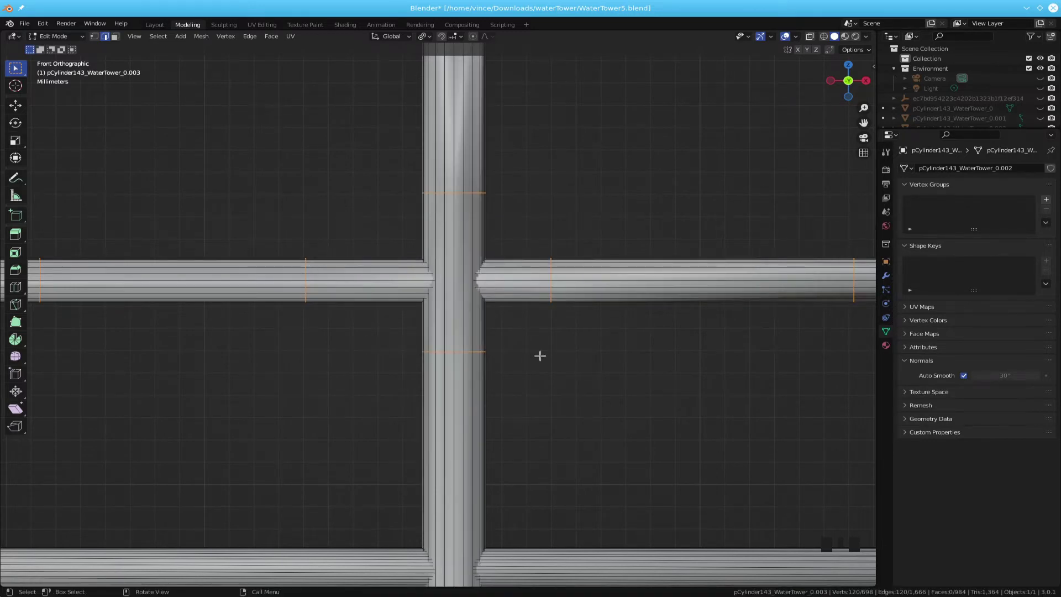
scroll(540, 355, down, 2)
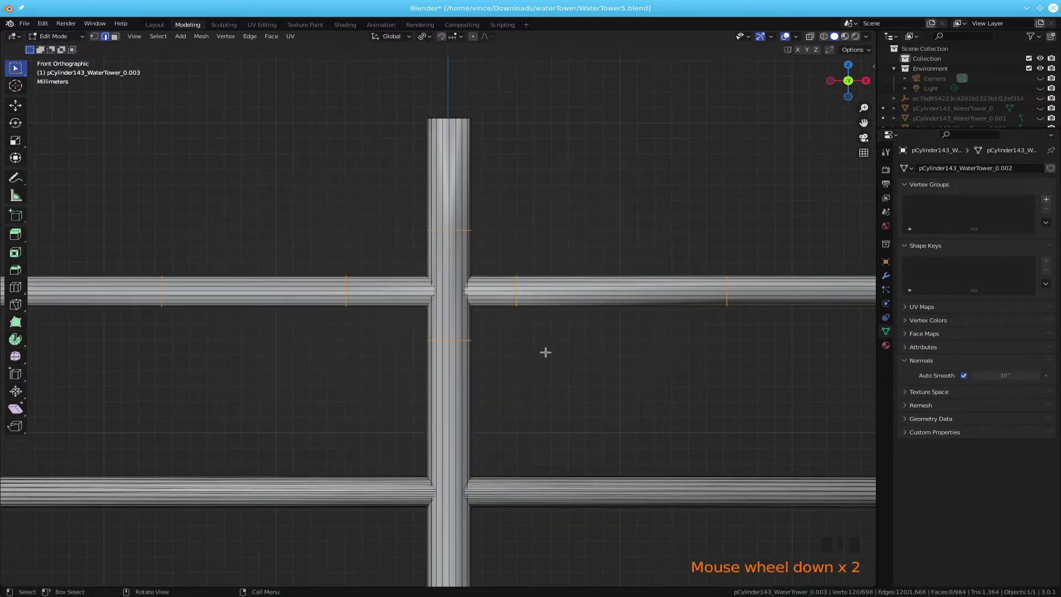
scroll(554, 352, up, 1)
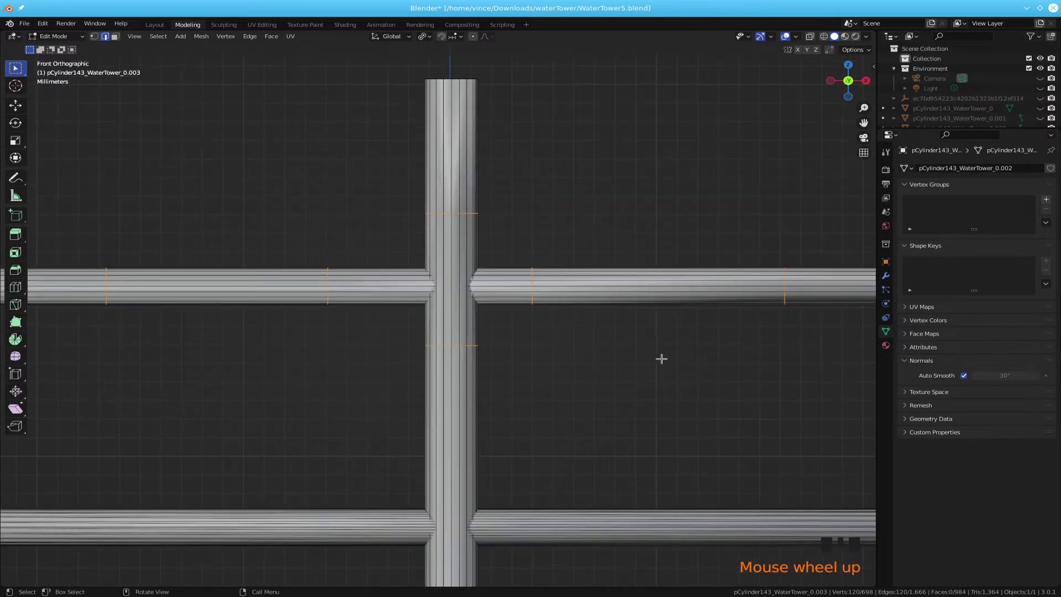
click(785, 289)
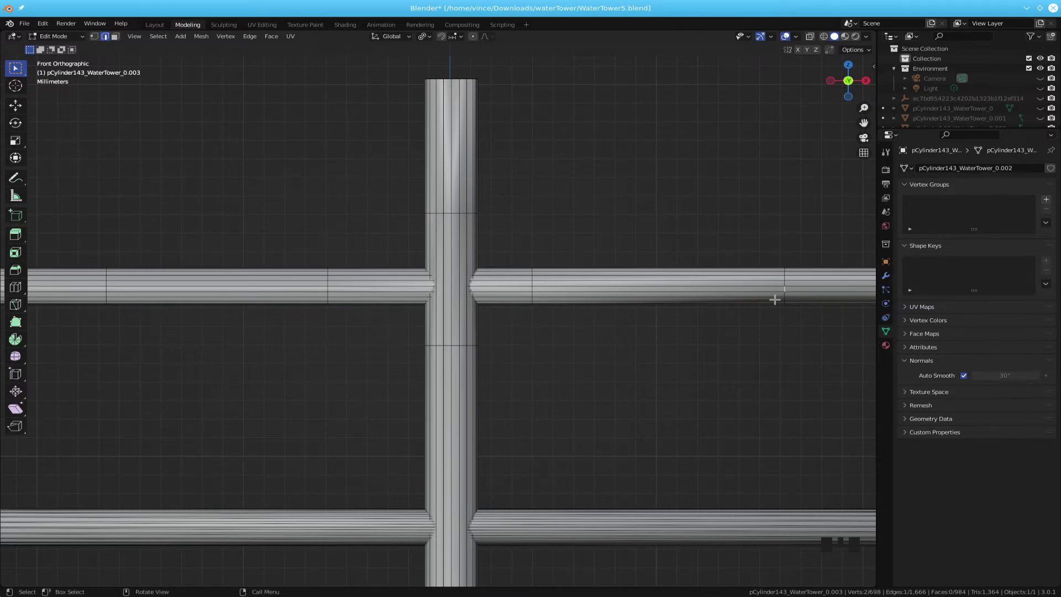
scroll(774, 300, down, 16)
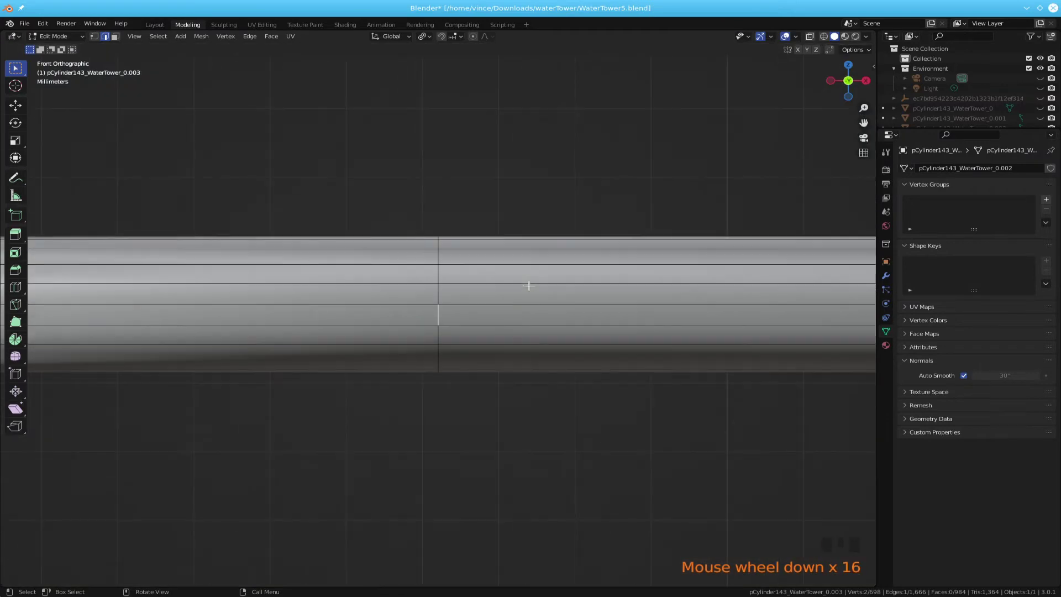
alt+shift+click(439, 289)
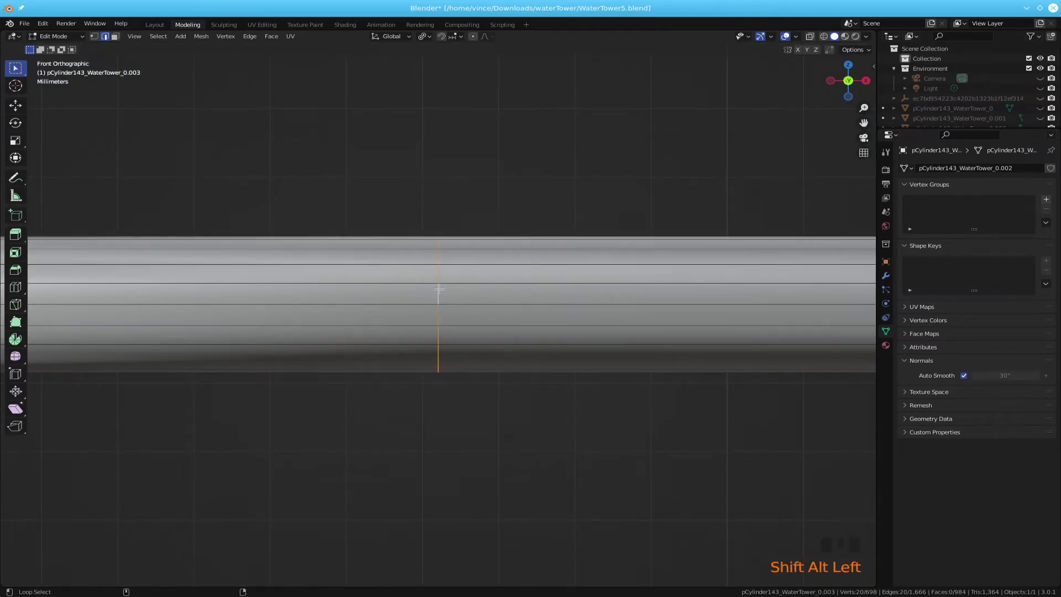
key(x)
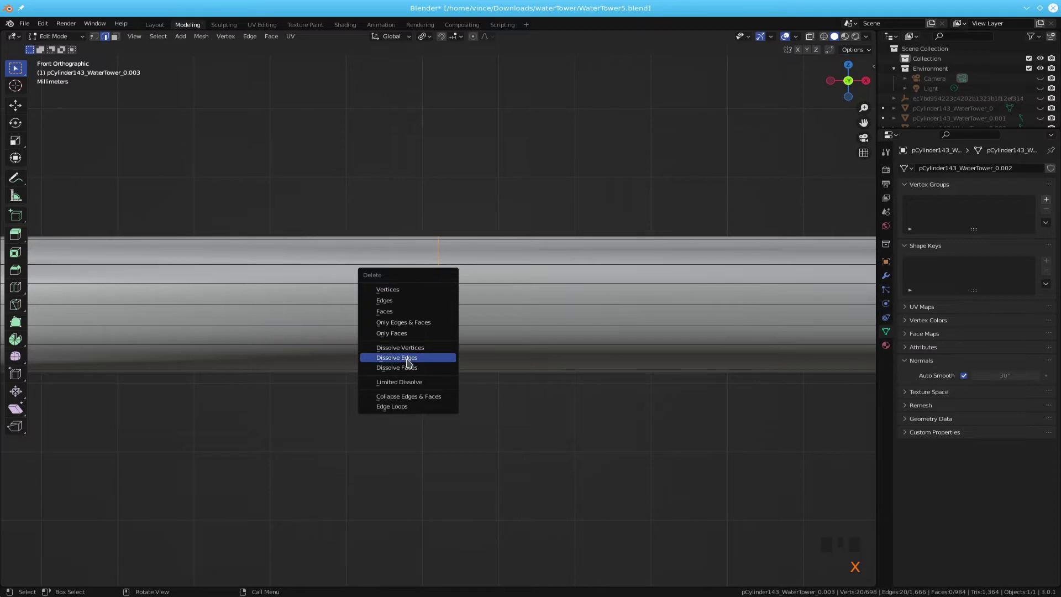
click(408, 359)
Step: Select the next leftover edge loop further along the horizontal tube
scroll(393, 379, down, 11)
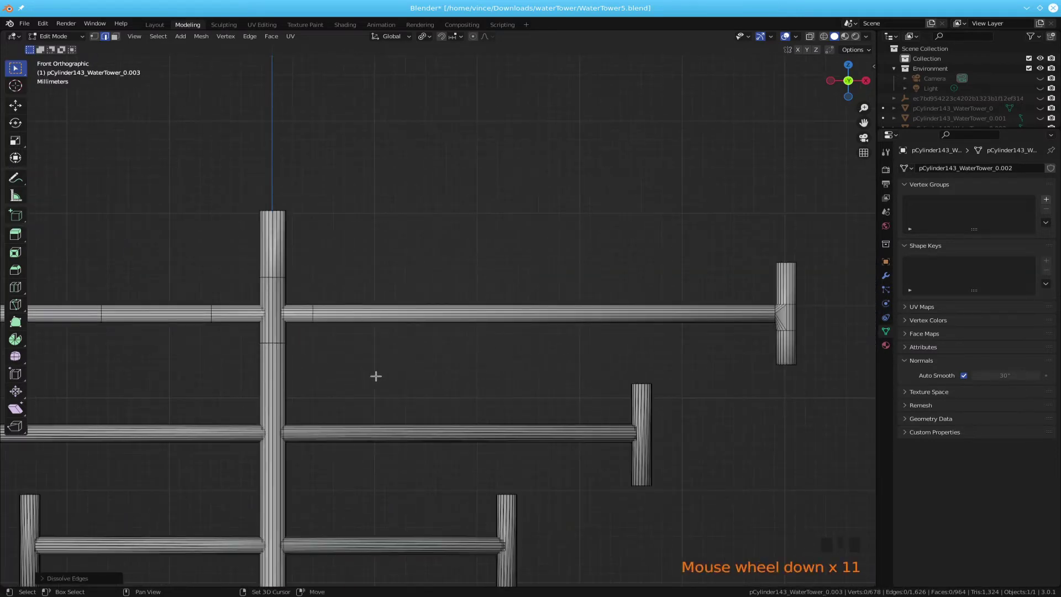
shift+middle_drag(376, 376, 754, 397)
scroll(768, 391, up, 7)
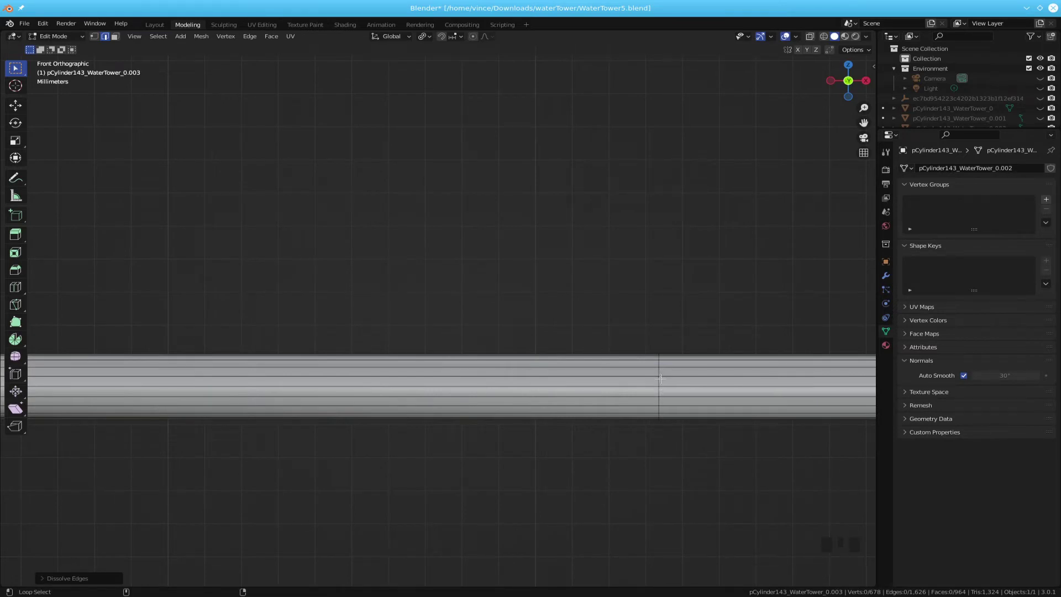
alt+shift+click(661, 379)
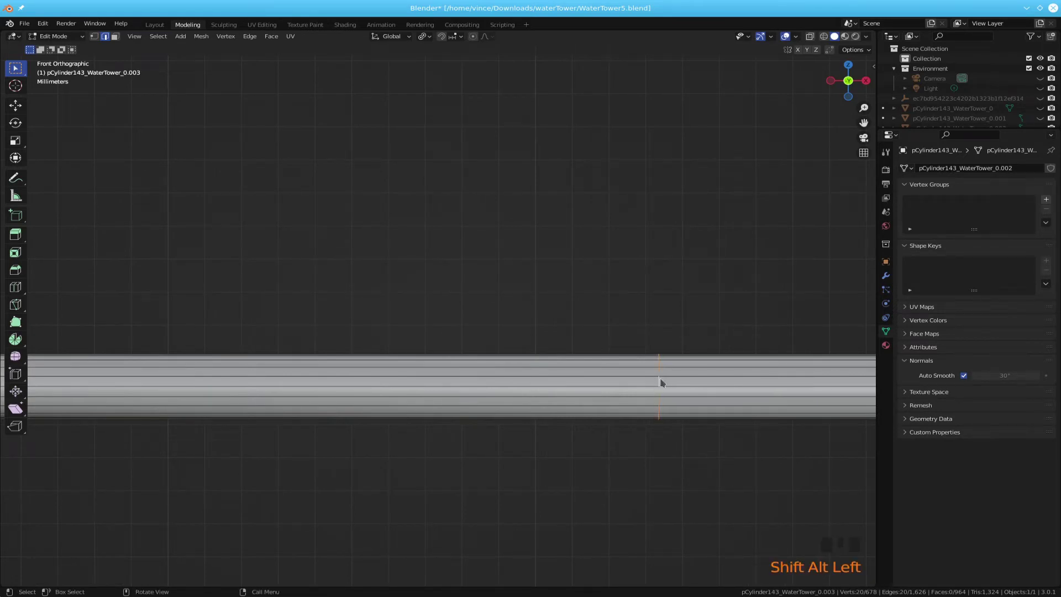
Step: Dissolve the selected leftover edge loop on the horizontal tube
key(x)
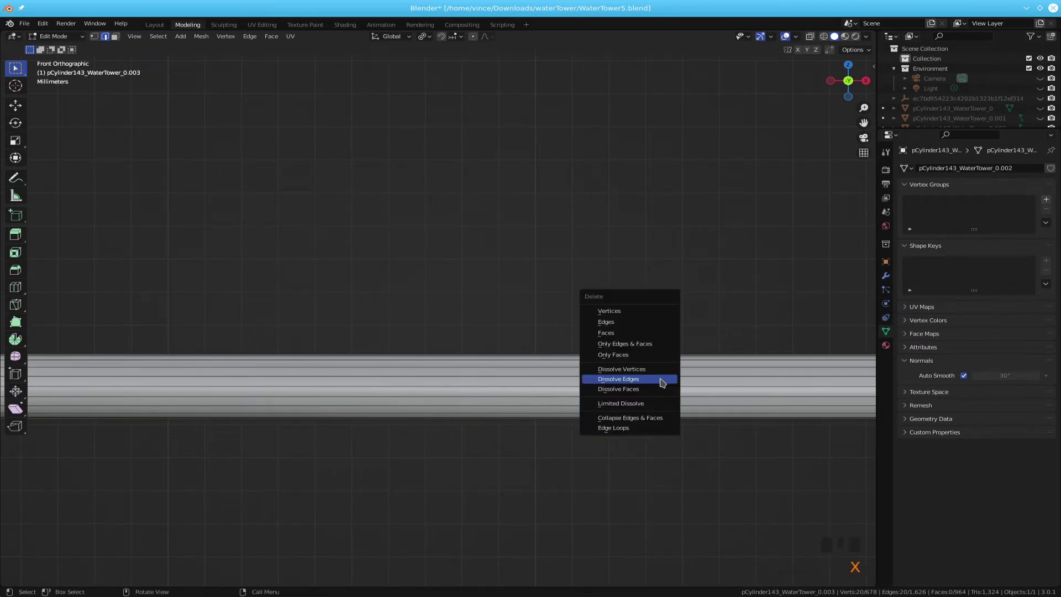
click(661, 380)
scroll(672, 394, down, 6)
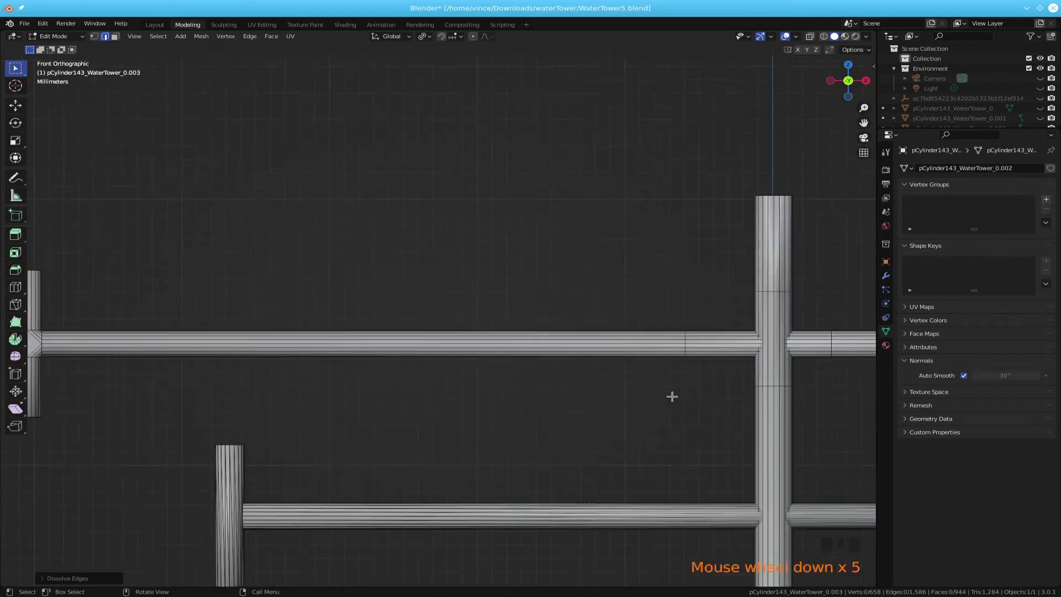
scroll(665, 345, up, 2)
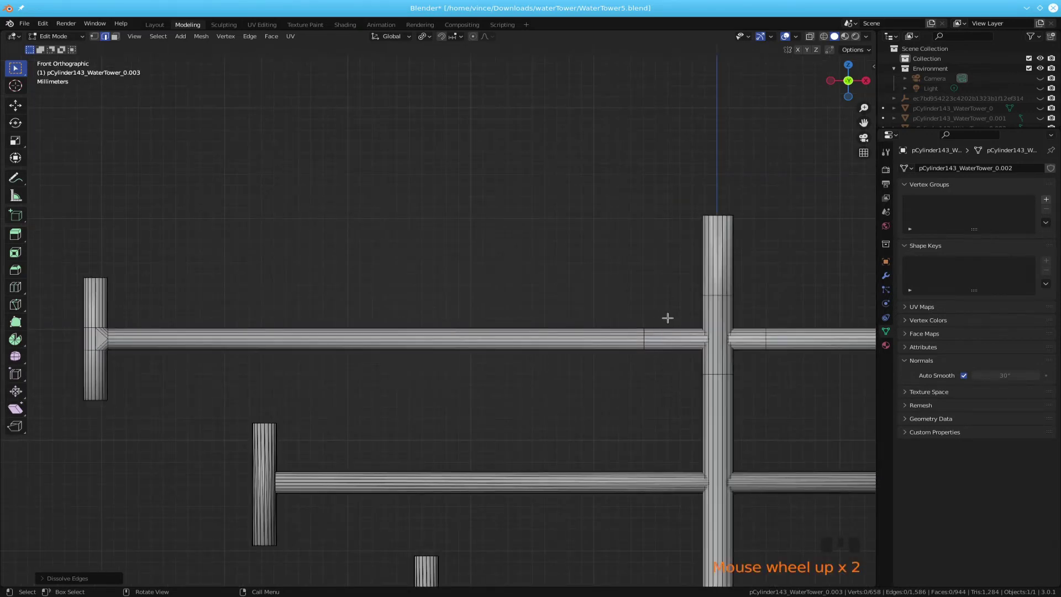
Step: Select all the junction geometry with X-ray on and delete it, leaving an open gap
drag(670, 309, 745, 357)
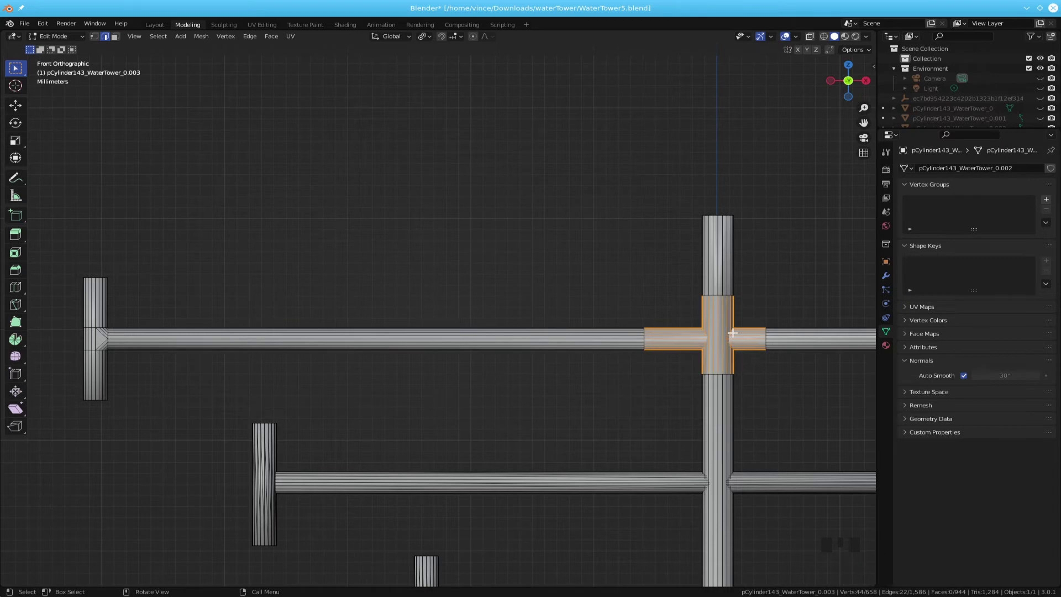
key(alt+z)
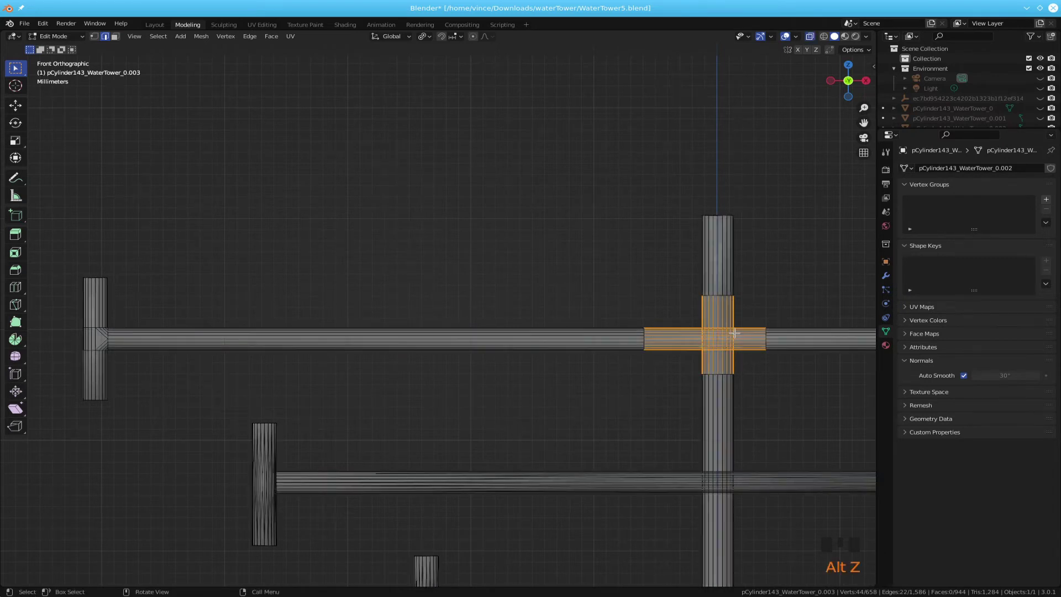
key(KP_Decimal)
scroll(653, 317, down, 3)
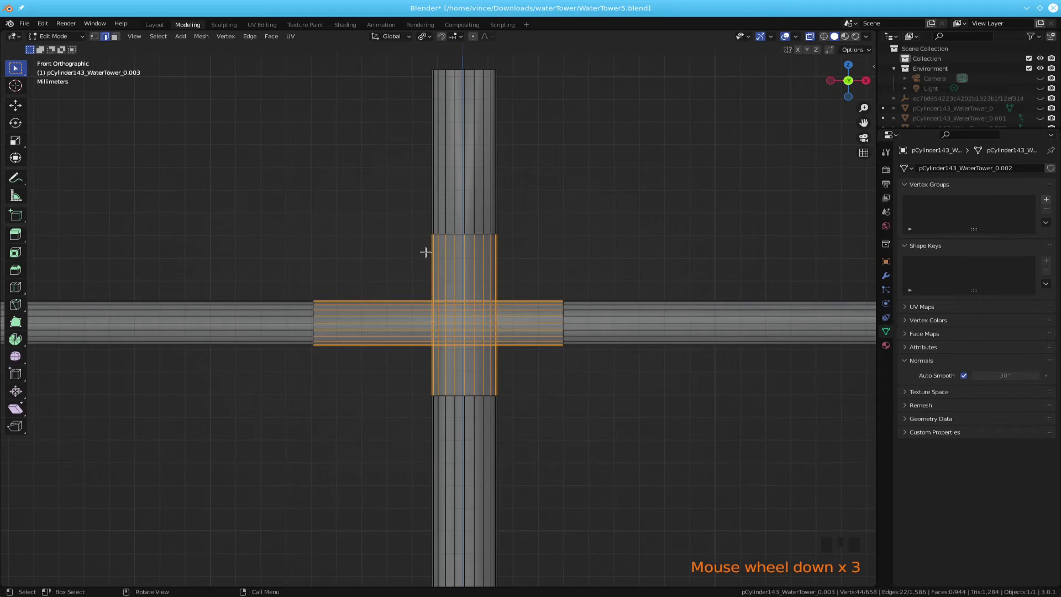
drag(410, 257, 526, 368)
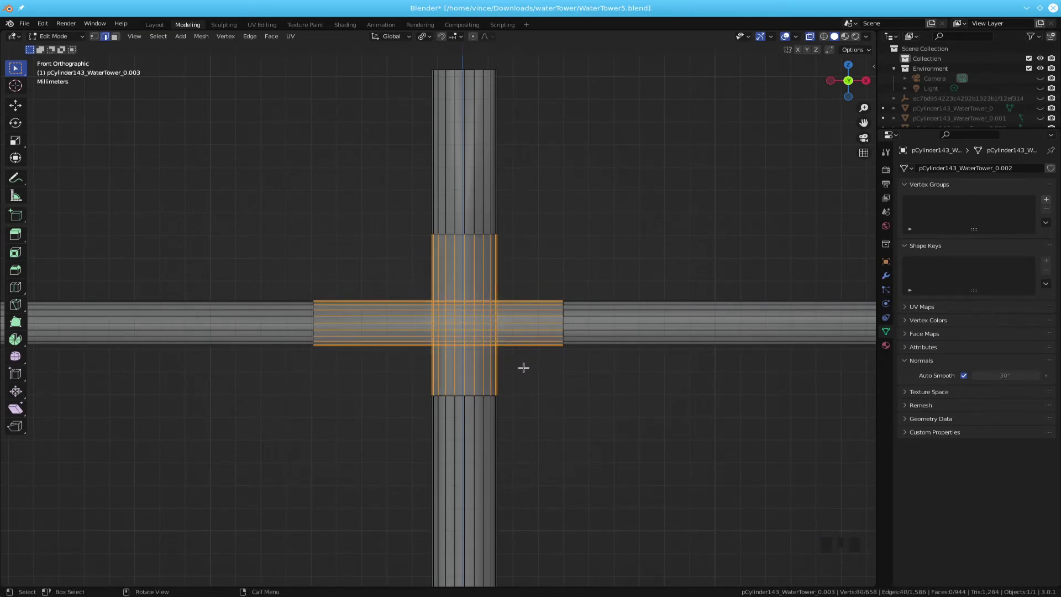
key(x)
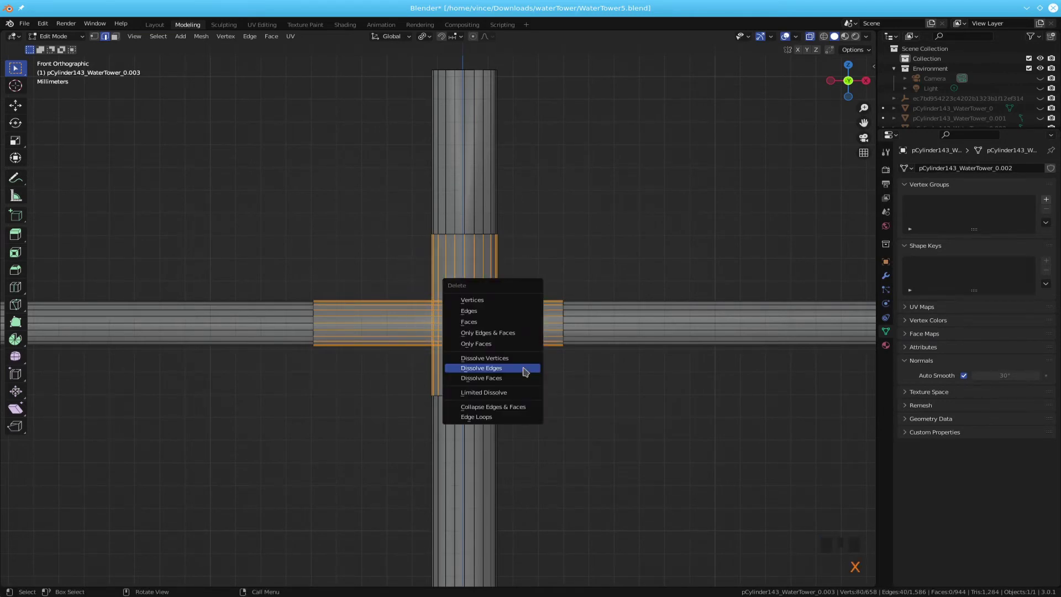
click(495, 310)
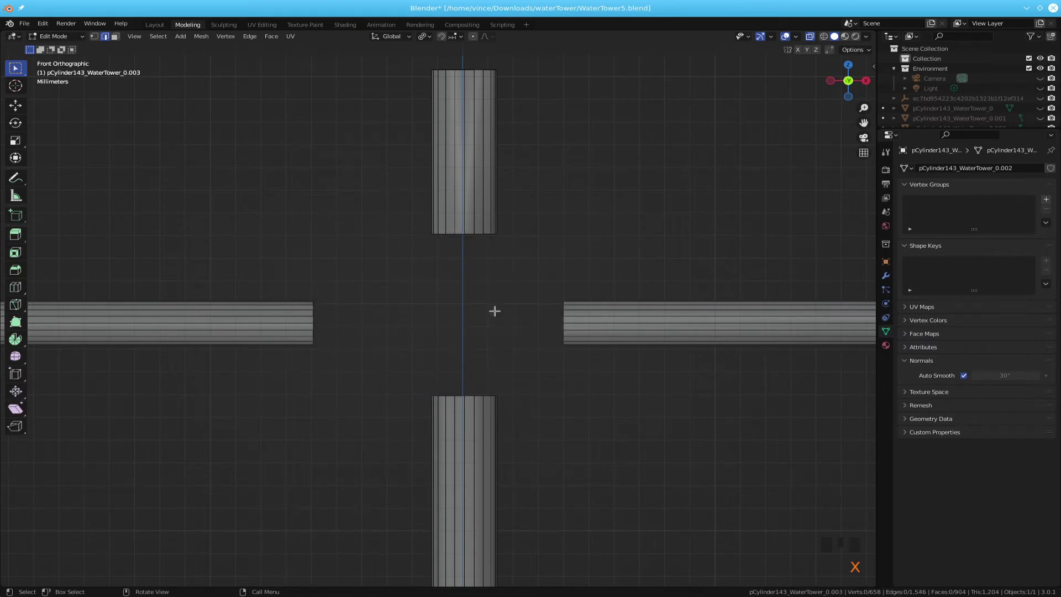
Step: Lower the upper tube's bottom end along Z toward the junction centre
click(438, 300)
drag(404, 219, 523, 264)
key(g)
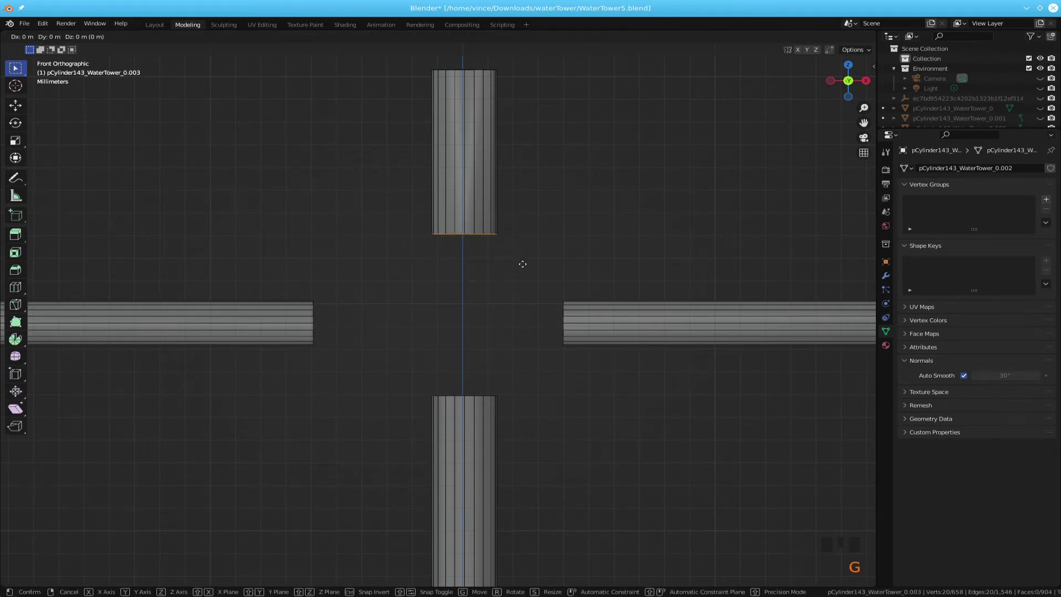
key(z)
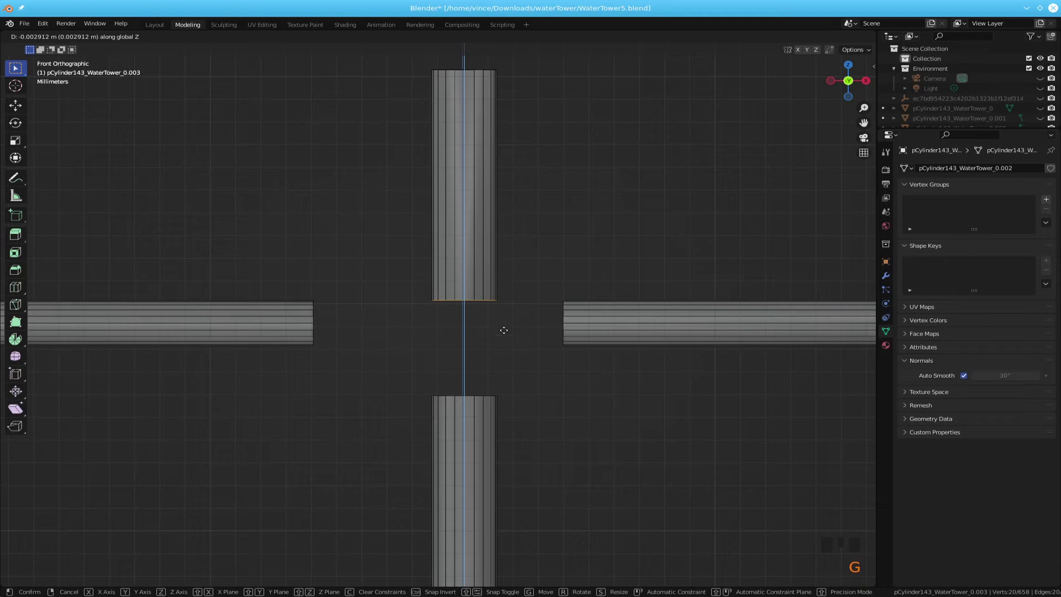
click(504, 331)
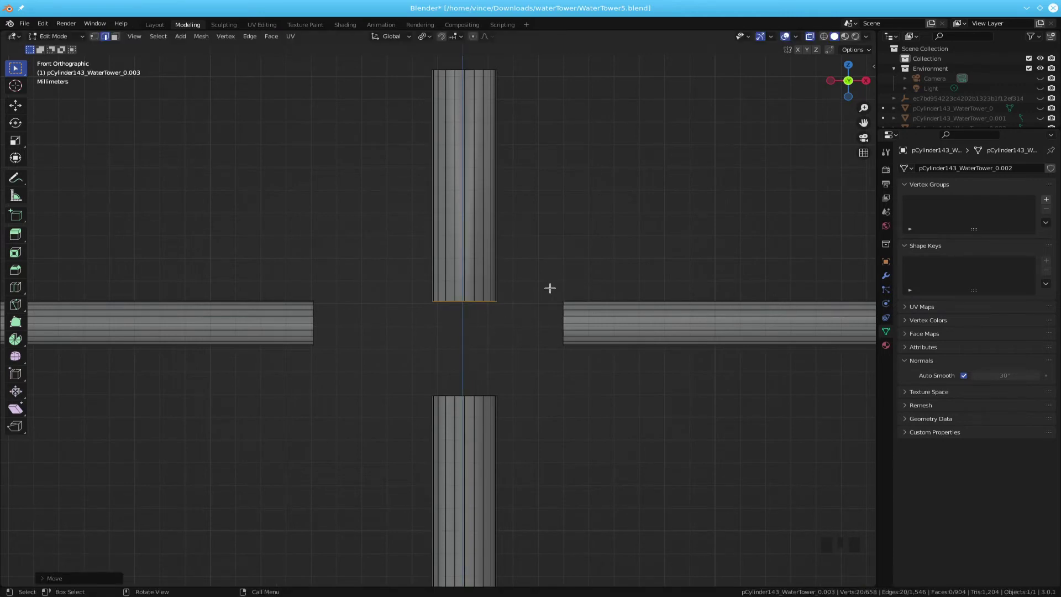
Step: Slide the right and left tube ends inward along X toward the centre
drag(549, 288, 572, 360)
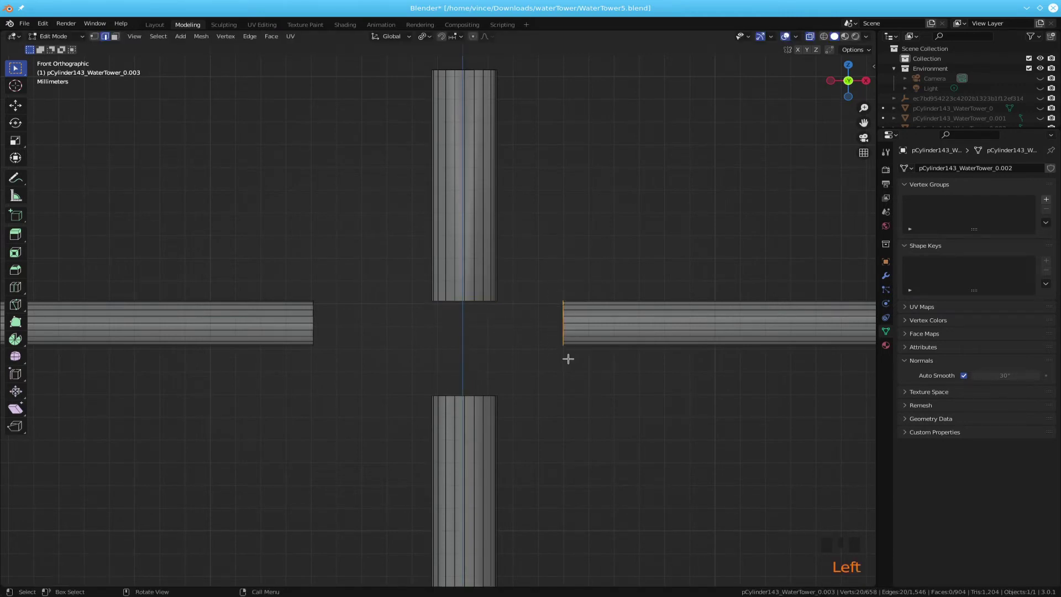
key(g)
key(x)
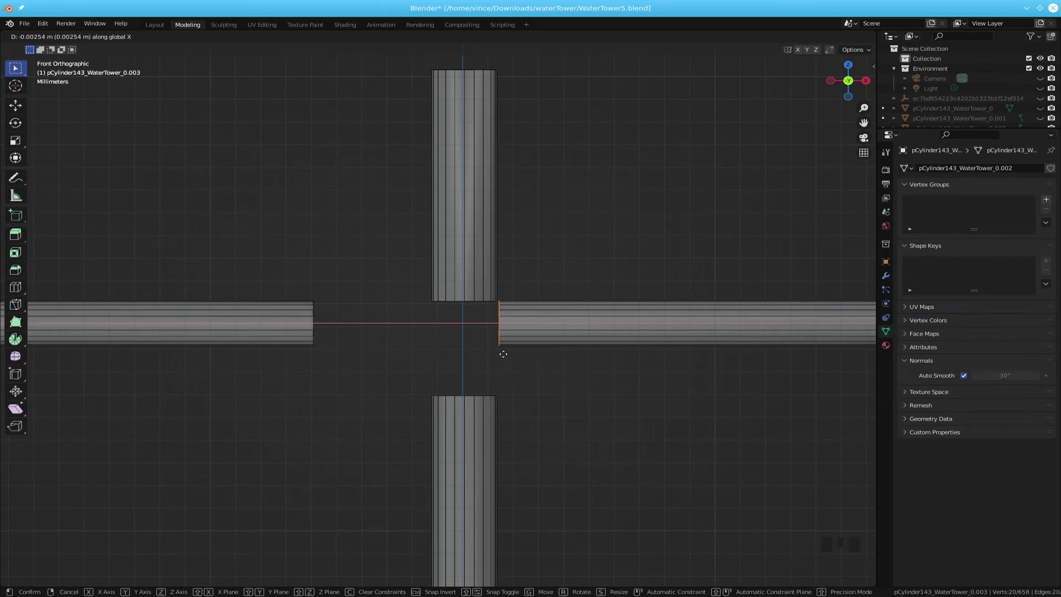
click(504, 354)
drag(292, 287, 336, 368)
key(g)
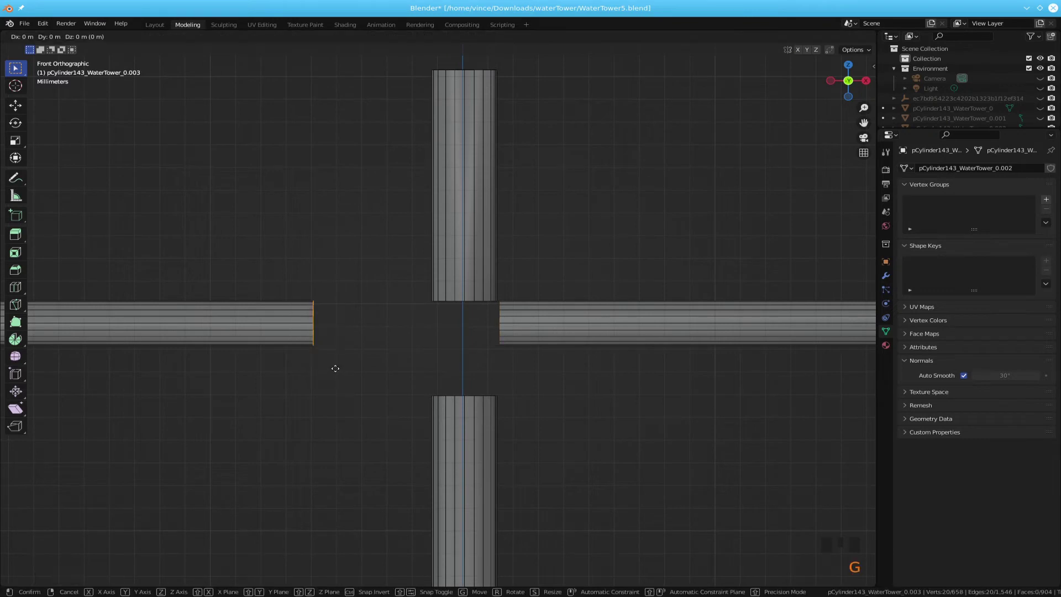
key(x)
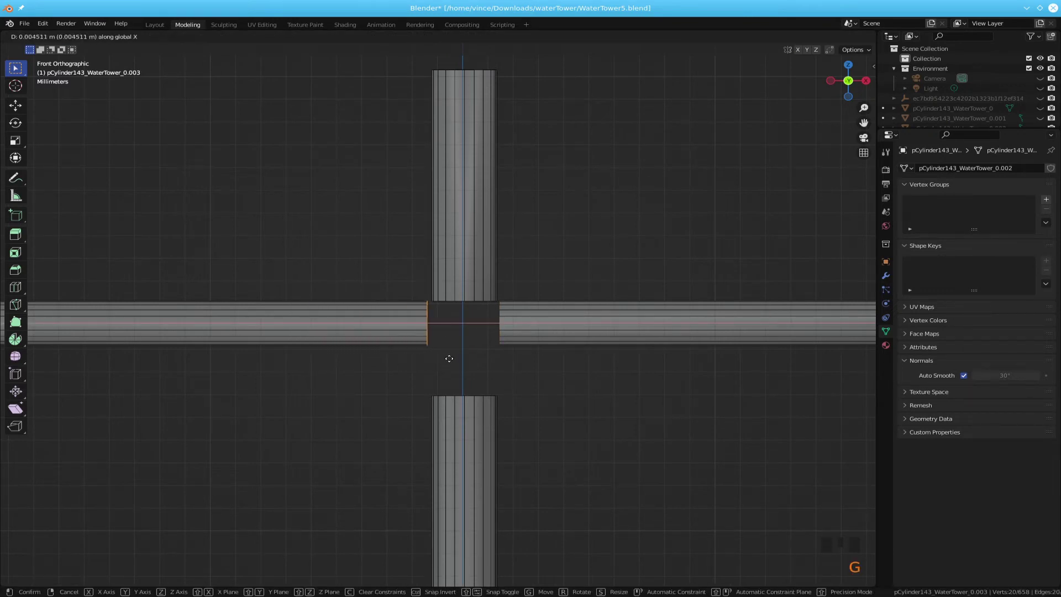
click(450, 359)
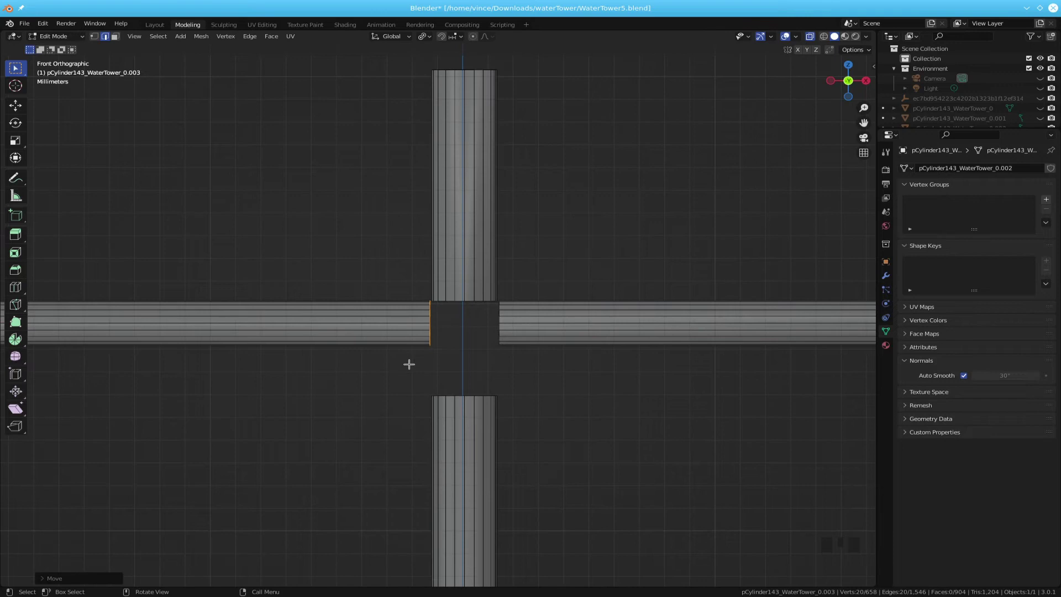
Step: Raise the lower tube's top end along Z to border the square centre opening
drag(409, 364, 514, 404)
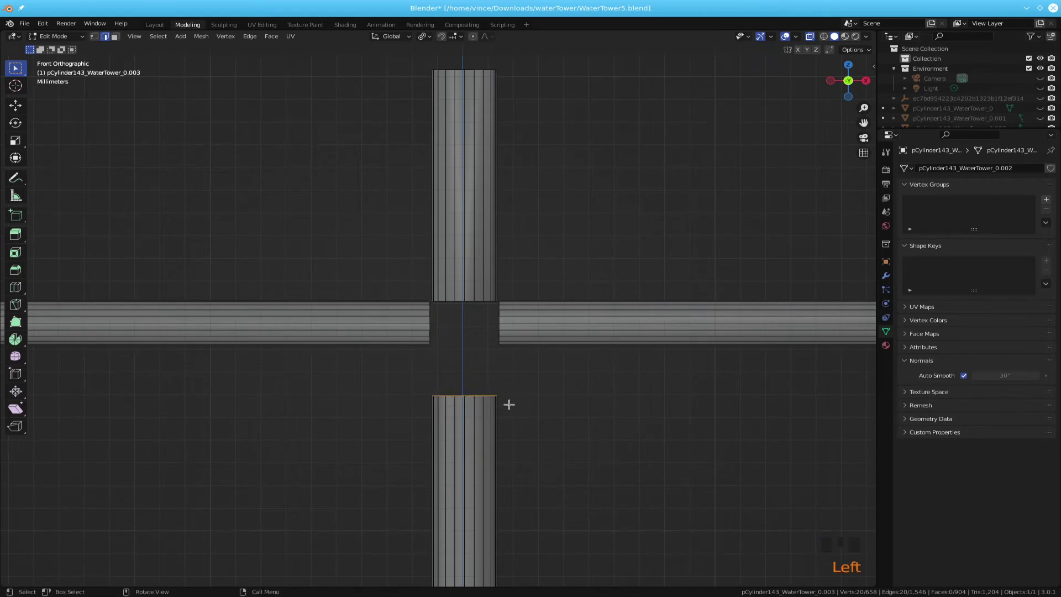
key(g)
key(z)
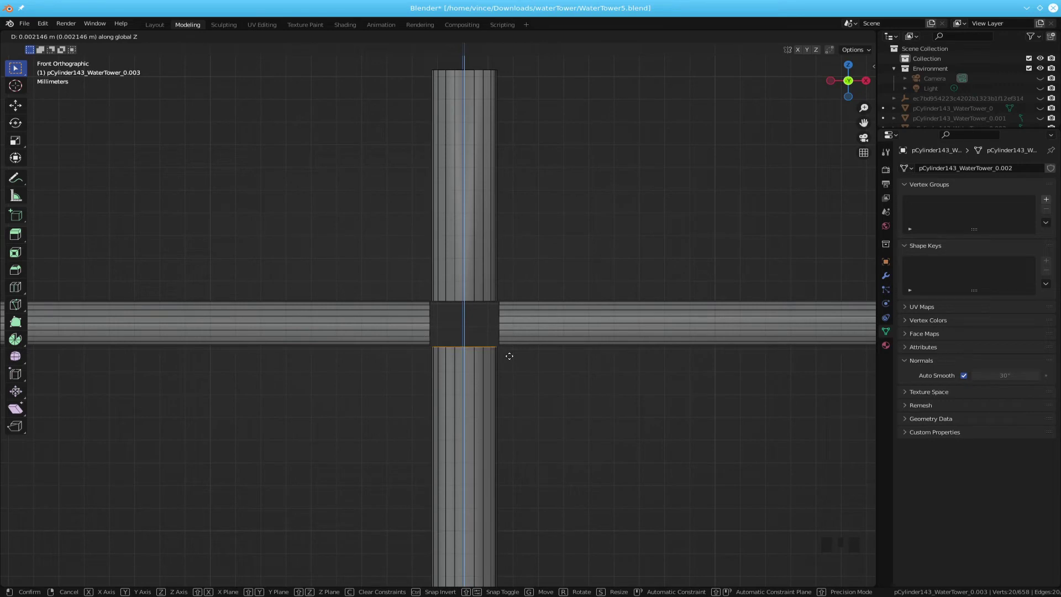
click(510, 349)
scroll(505, 358, up, 2)
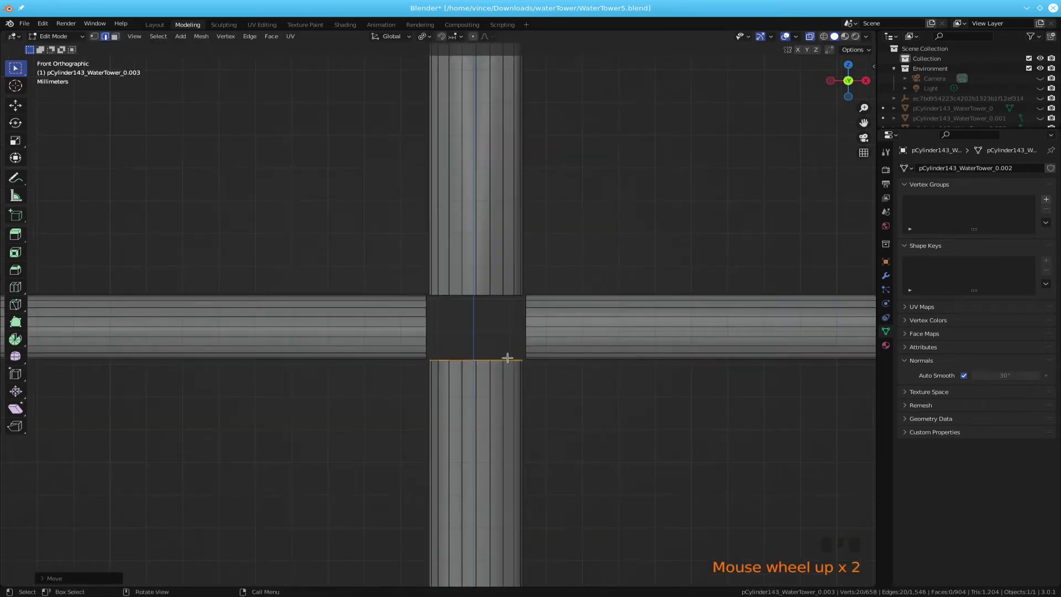
drag(415, 277, 477, 330)
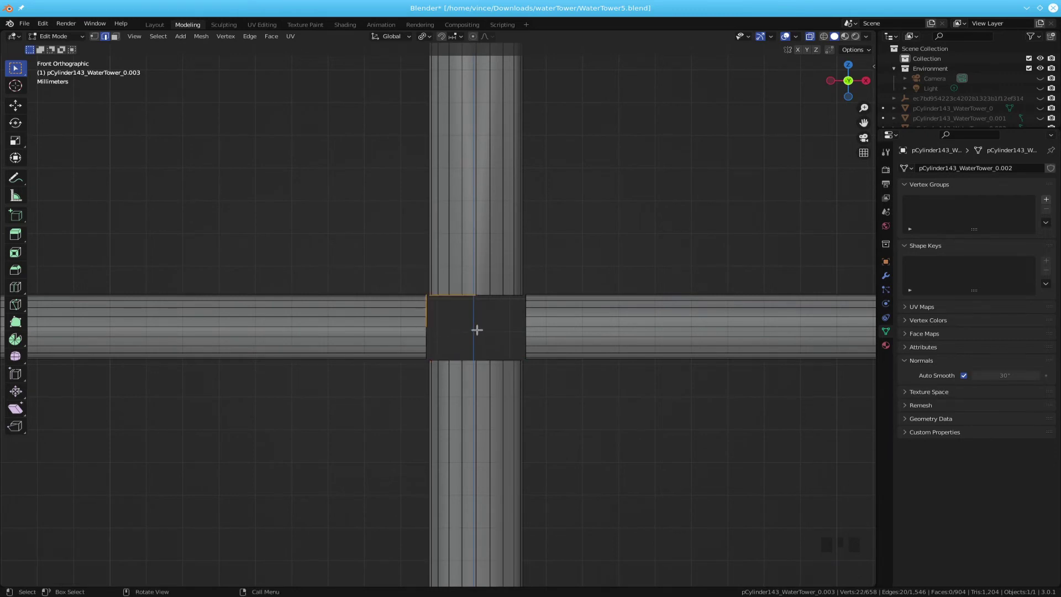
Step: Bridge the first two corners of the junction with Bridge Edge Loops
key(ctrl+e)
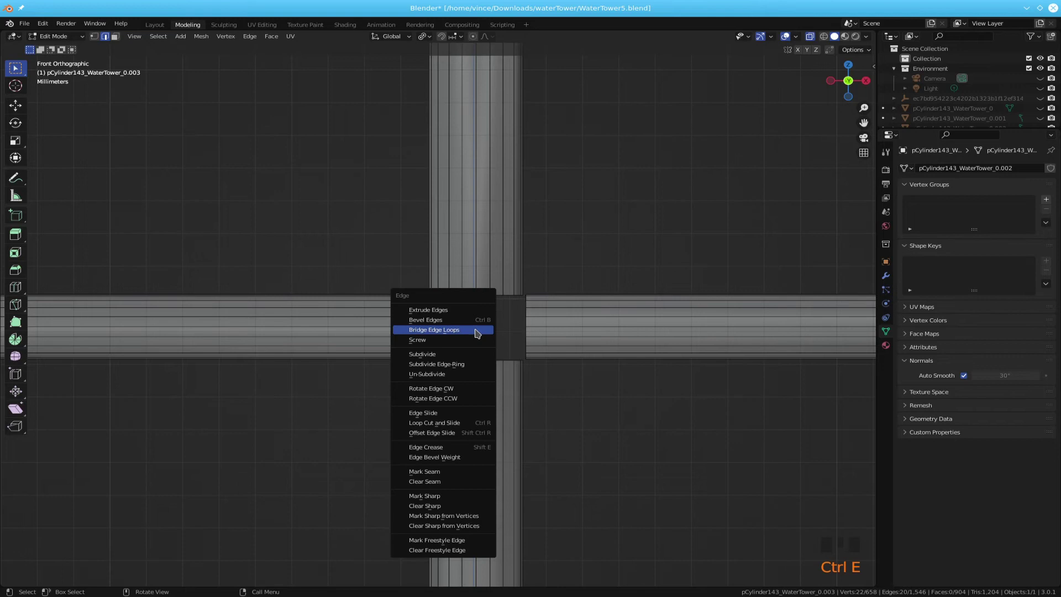
click(478, 330)
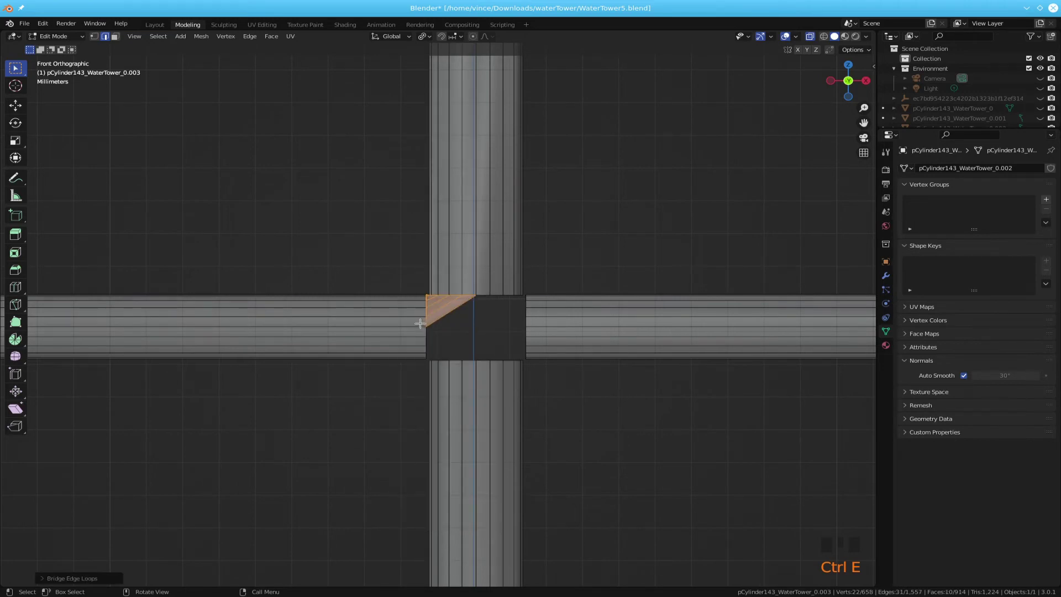
drag(420, 324, 481, 362)
key(ctrl+e)
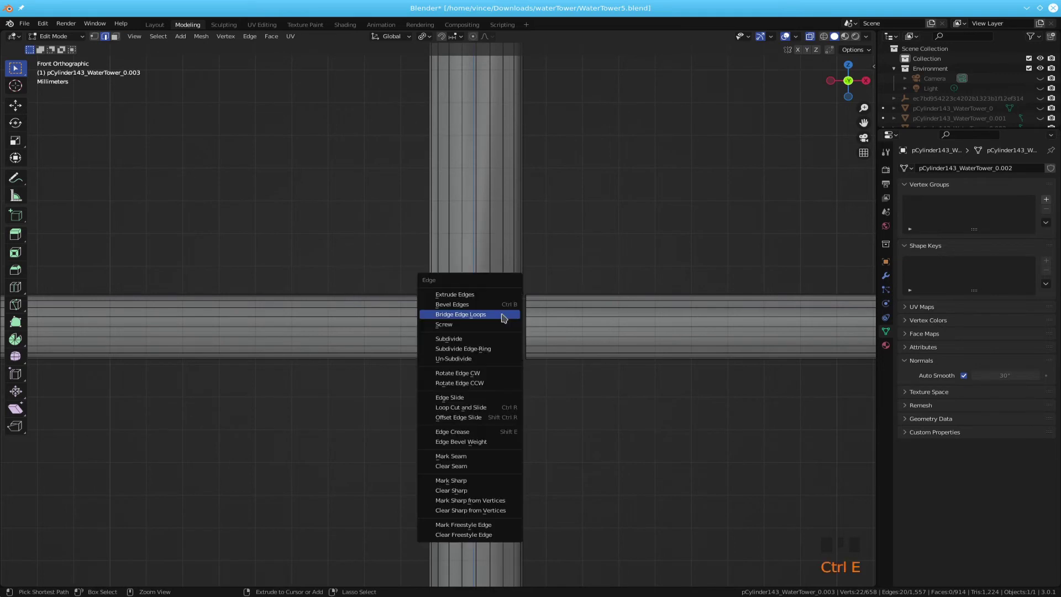
click(503, 318)
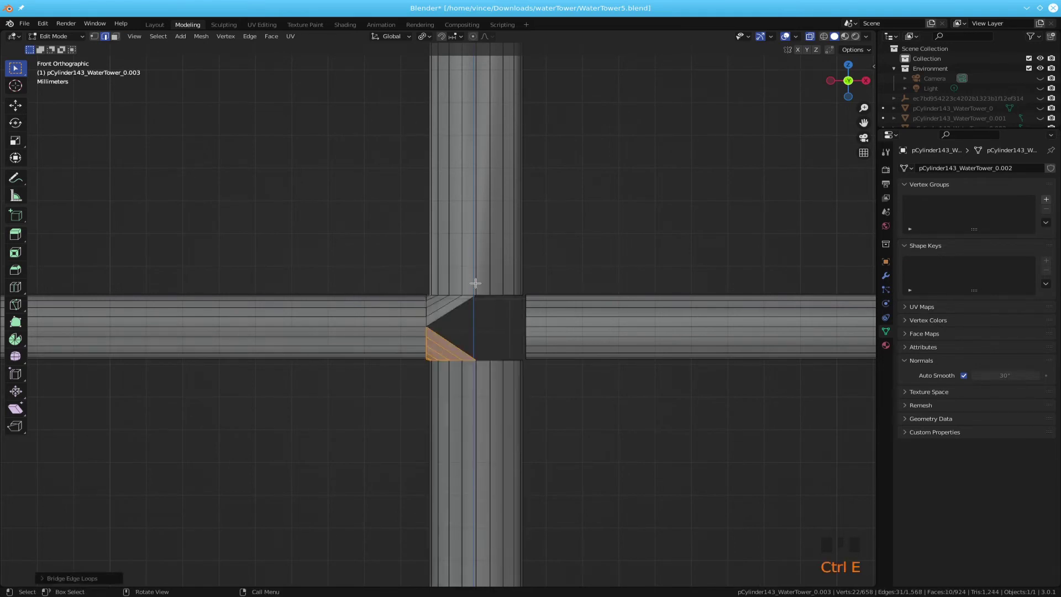
Step: Bridge the right arm to the pole ends, filling the upper-right and lower-right corners
drag(470, 283, 531, 330)
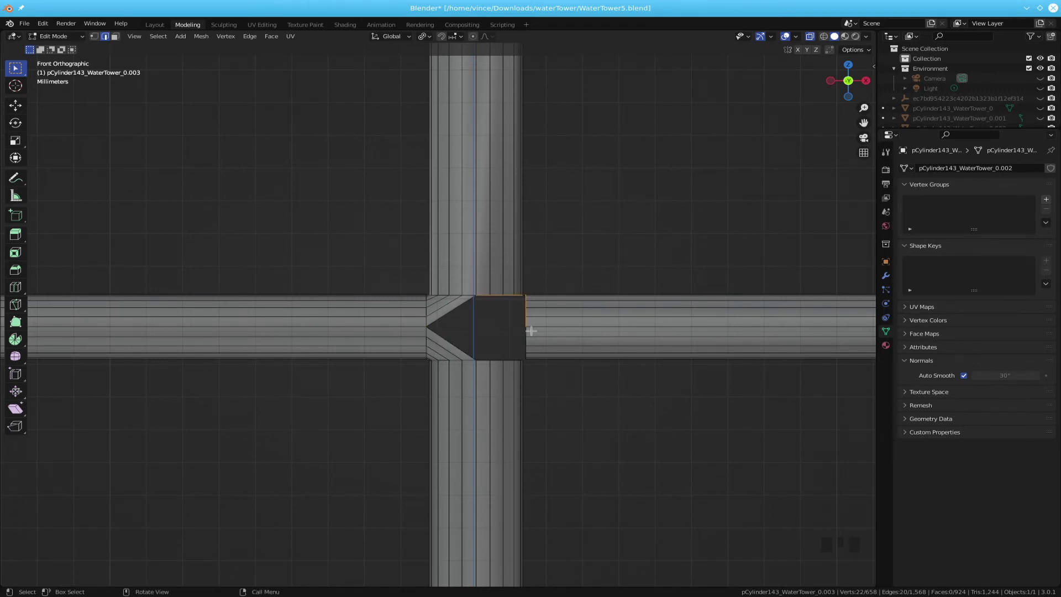
key(ctrl+e)
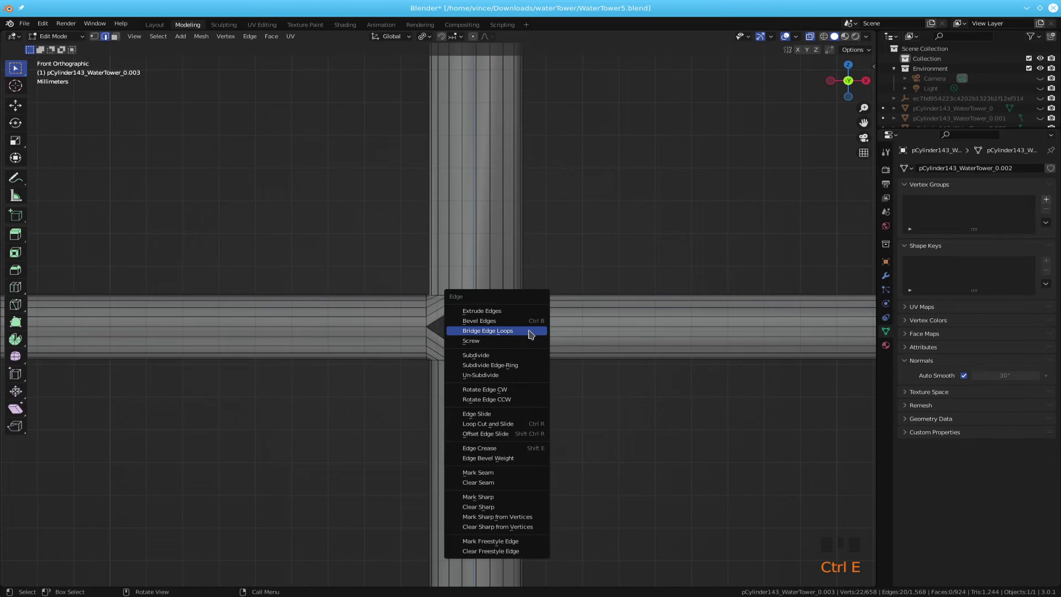
click(531, 332)
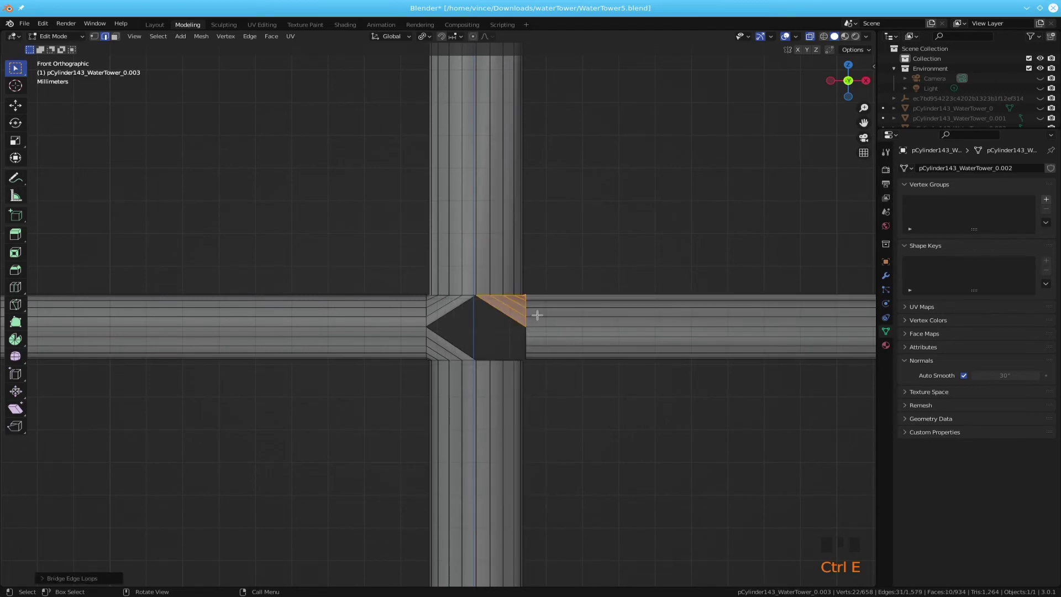
drag(532, 321, 469, 364)
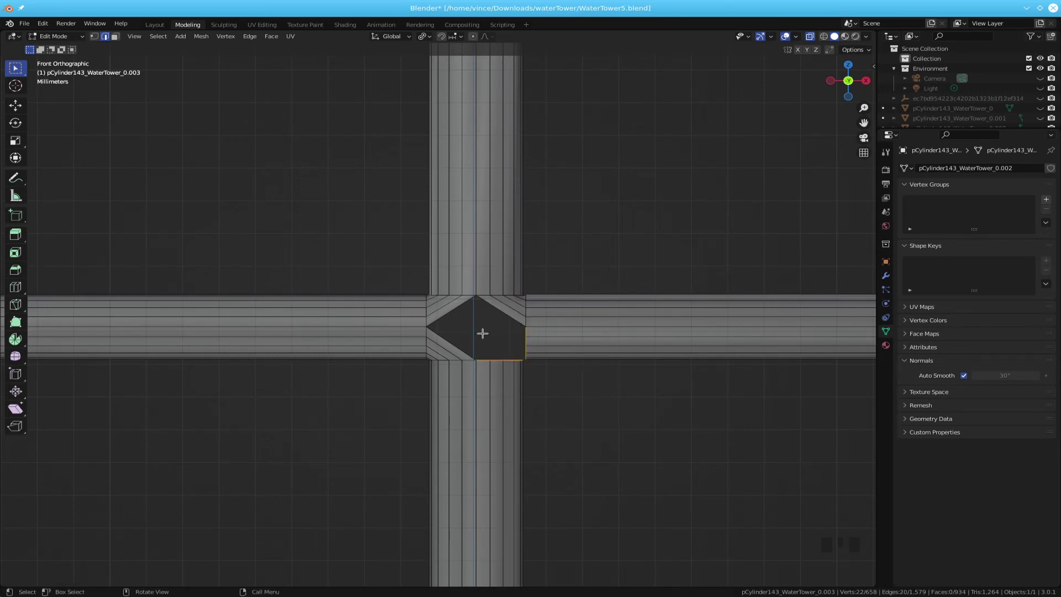
key(ctrl+e)
click(484, 334)
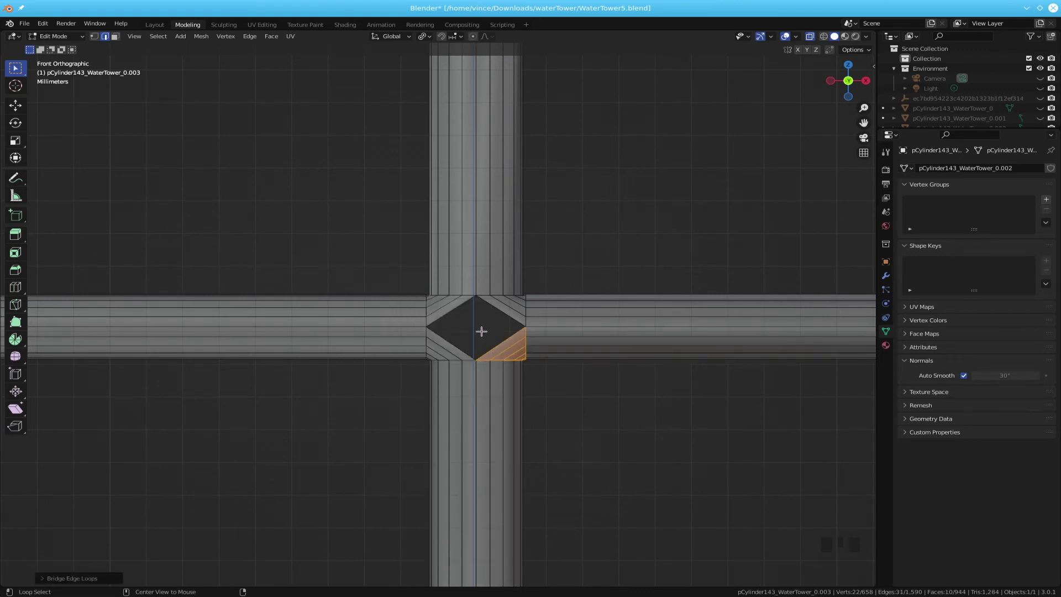
Step: Turn off X-ray, orbit closer, and select edges of the centre hole
key(alt+z)
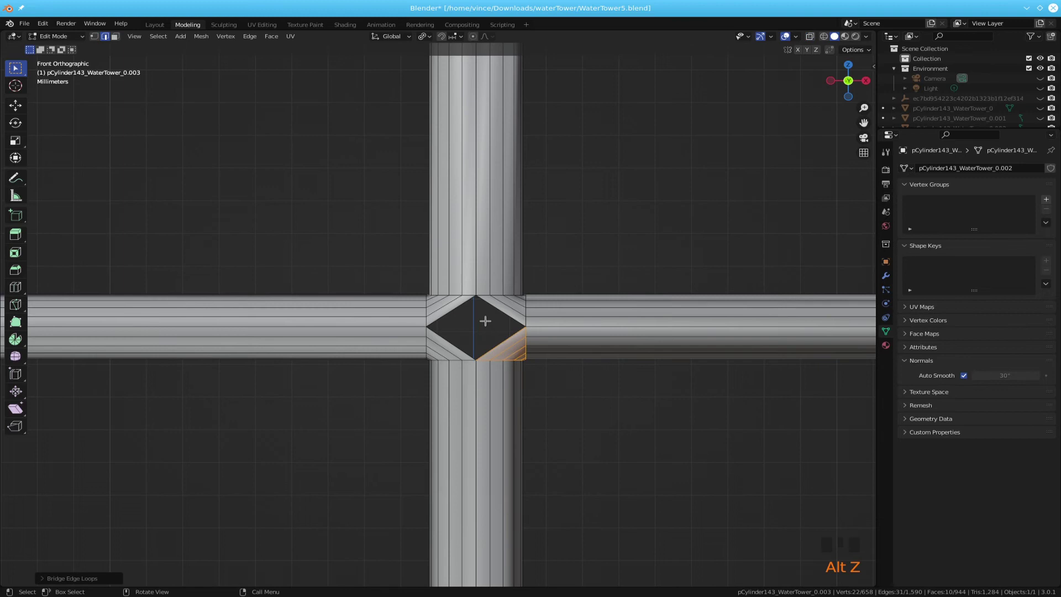
mouse_move(486, 320)
middle_down()
mouse_move(487, 299)
mouse_move(475, 319)
mouse_move(484, 313)
middle_up()
scroll(484, 313, up, 1)
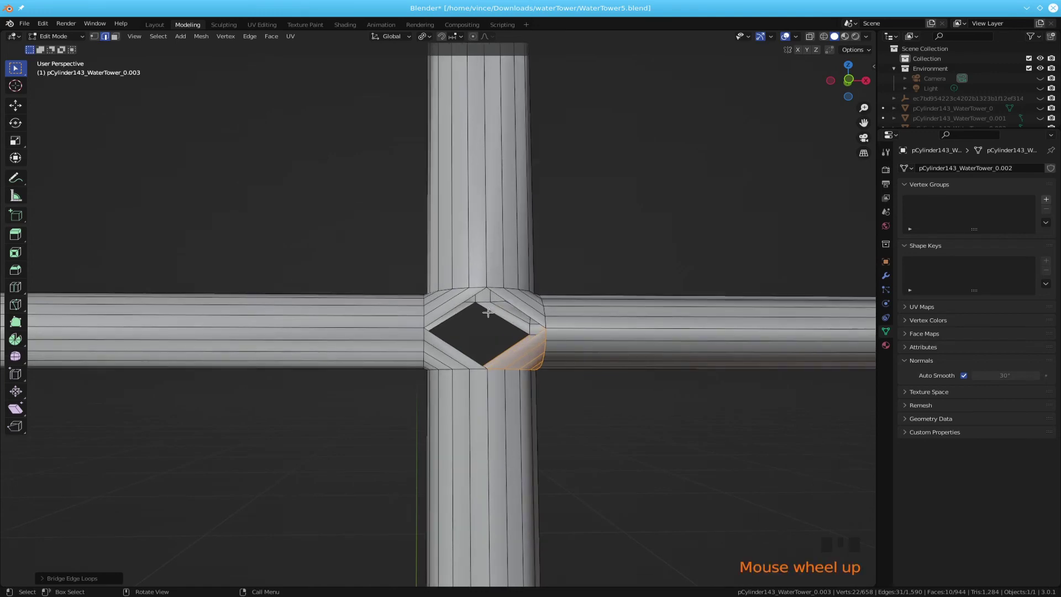
click(512, 319)
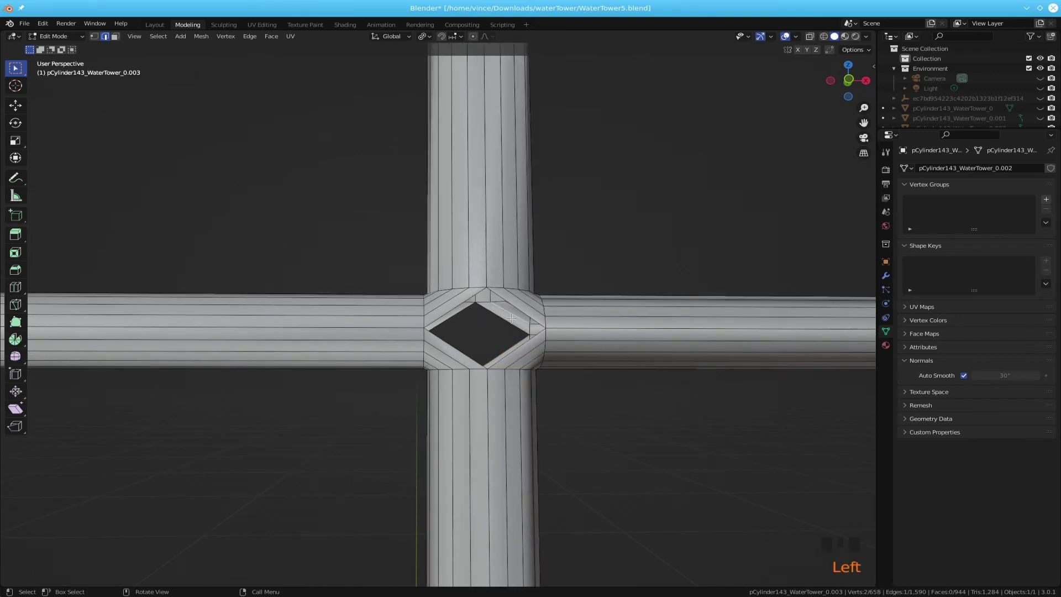
click(504, 323)
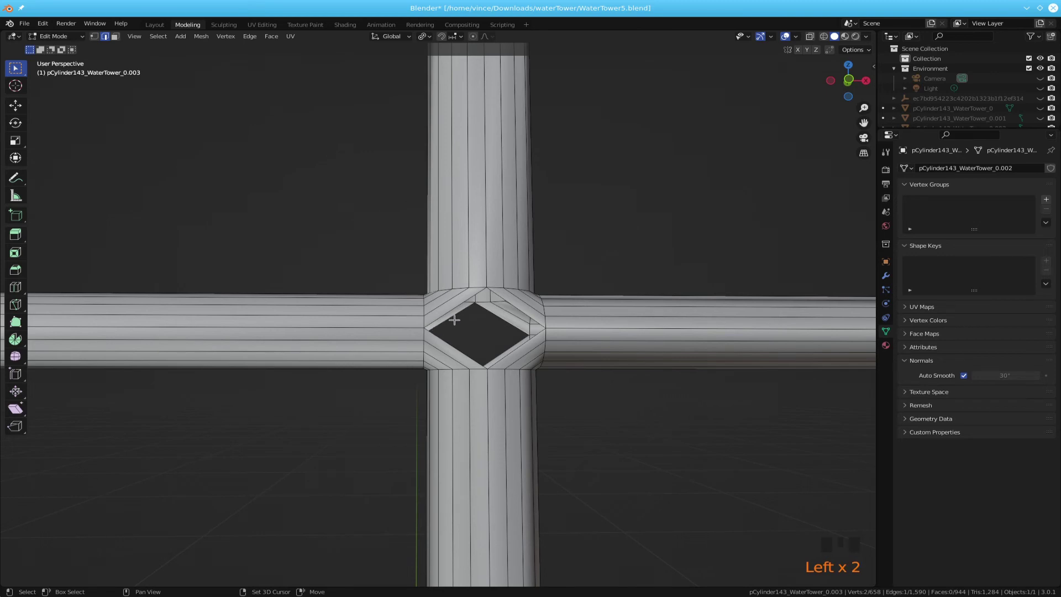
Step: Add the remaining diamond-hole edges and fill it, then undo the fill
shift+click(454, 314)
middle_drag(462, 327, 461, 337)
shift+click(459, 337)
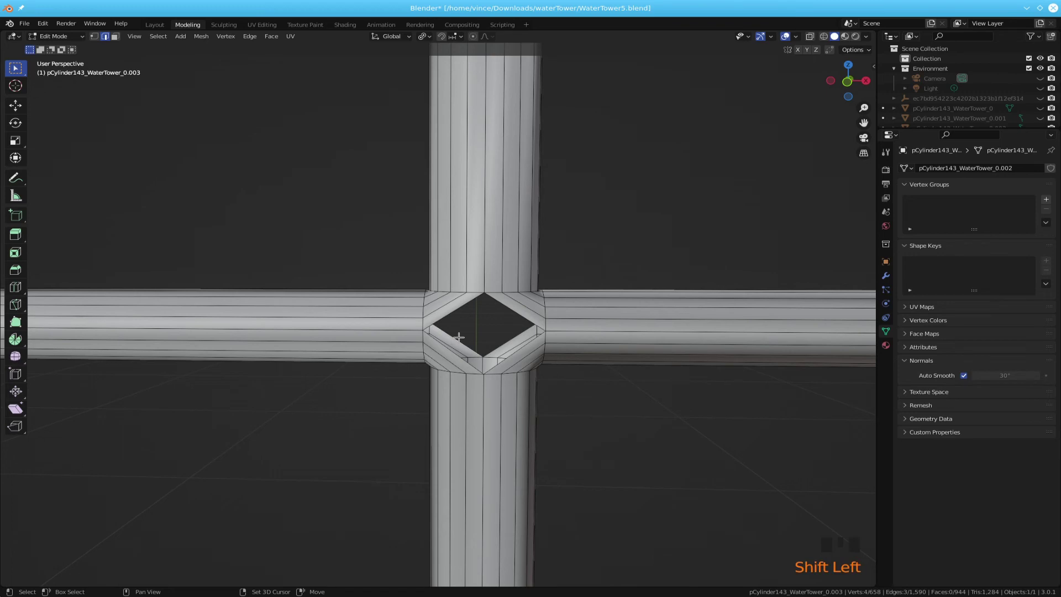
shift+click(501, 335)
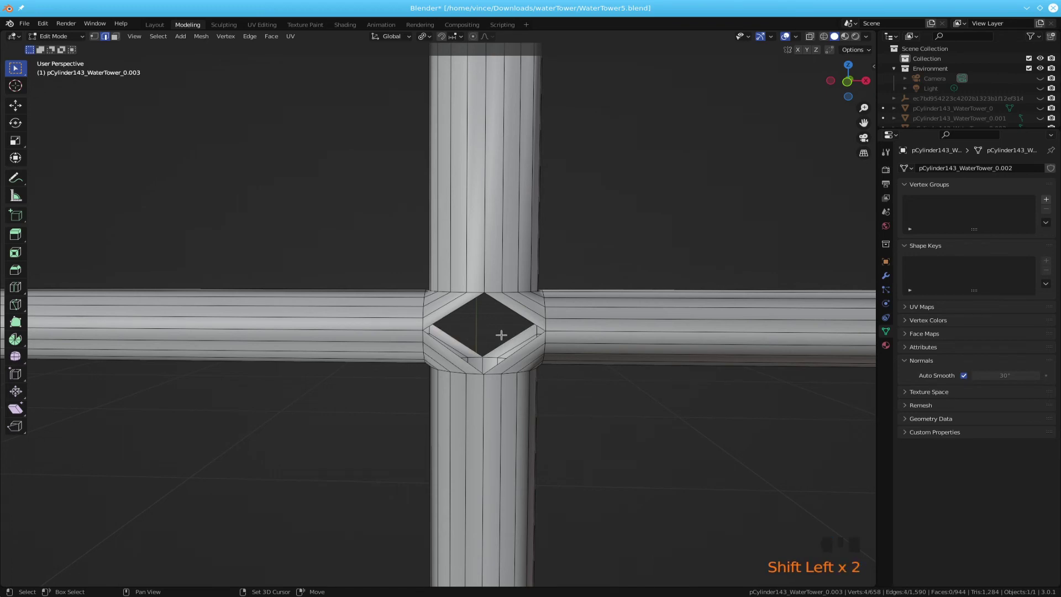
key(f)
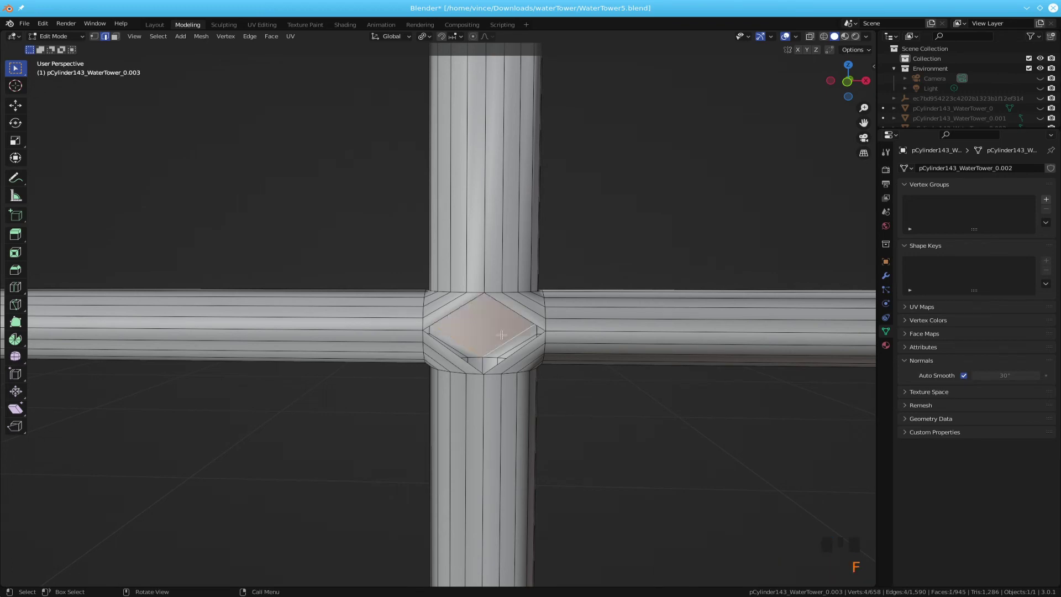
key(ctrl+z)
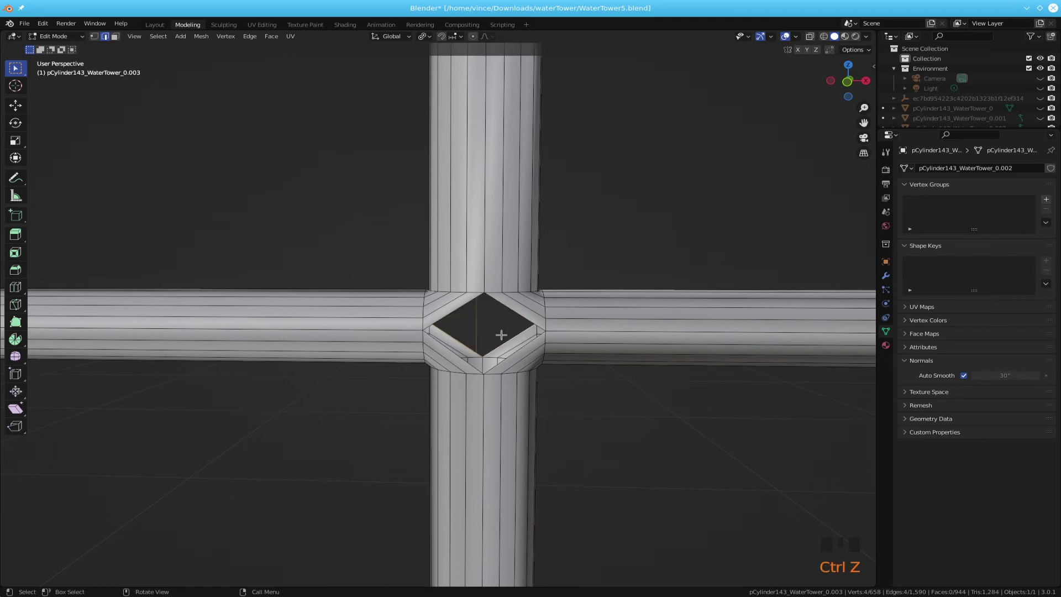
Step: Fill the diamond hole from its boundary edges and select an edge of the remaining hole
click(495, 333)
click(509, 336)
key(f)
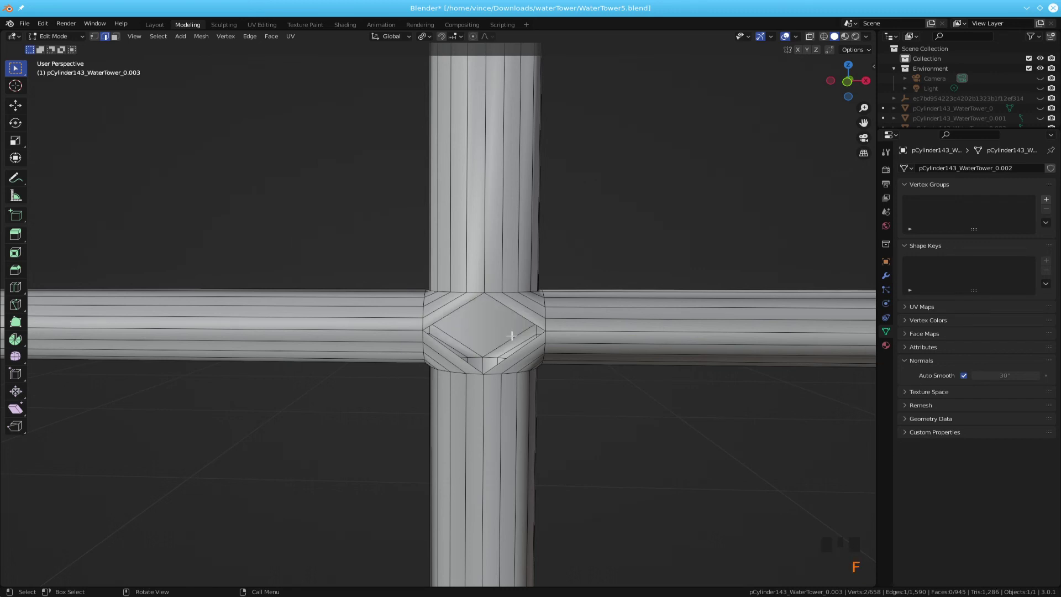
middle_drag(596, 417, 595, 372)
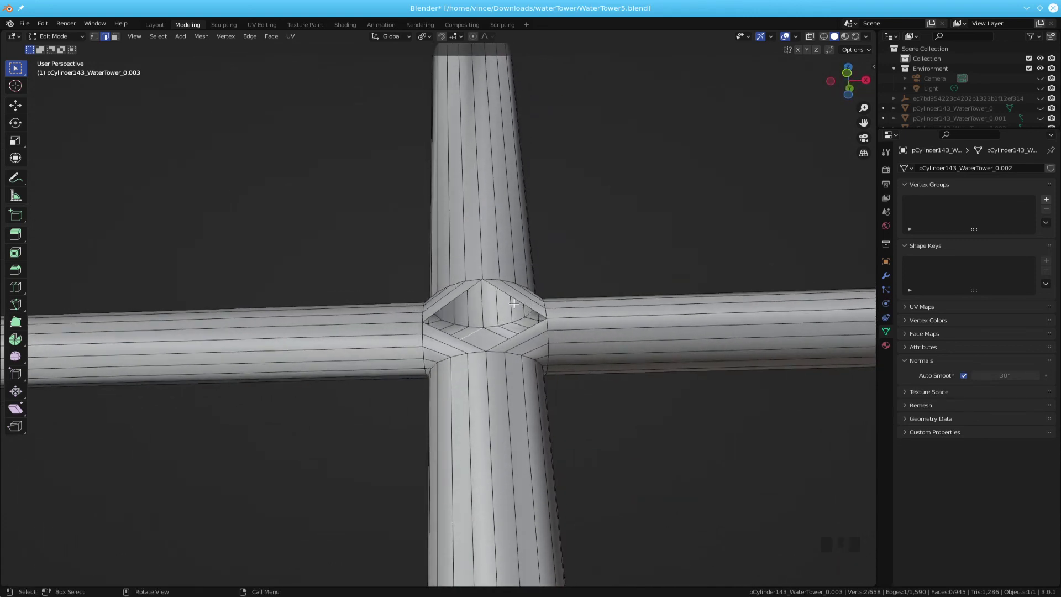
click(517, 300)
Step: Fill the octagonal hole with a face and return to Object Mode
key(f)
scroll(535, 321, down, 4)
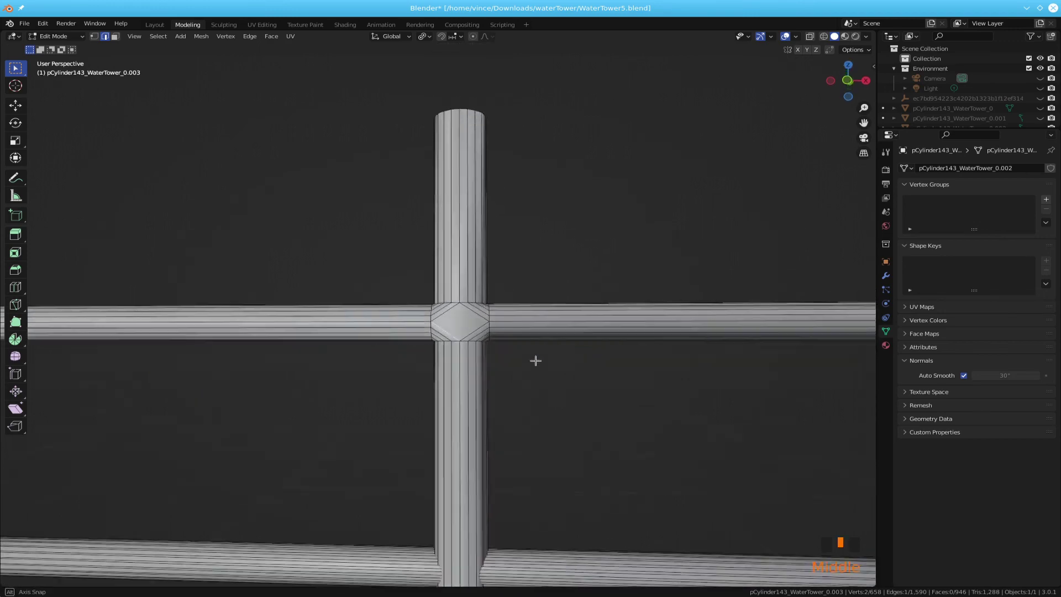
mouse_move(535, 360)
middle_down()
mouse_move(536, 405)
mouse_move(609, 390)
mouse_move(589, 374)
mouse_move(533, 388)
mouse_move(360, 358)
mouse_move(351, 379)
mouse_move(550, 366)
middle_up()
key(Tab)
Step: Zoom and orbit around the tower to inspect the smooth 946-face junction among the rails
scroll(547, 362, up, 3)
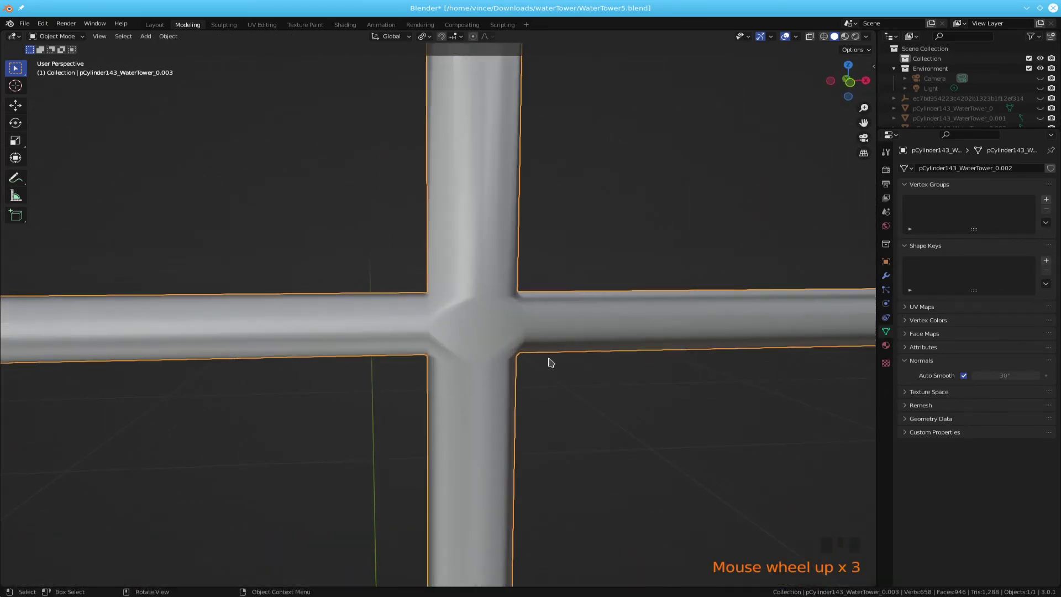
scroll(548, 360, down, 3)
scroll(559, 359, down, 3)
mouse_move(562, 355)
middle_down()
mouse_move(521, 422)
mouse_move(563, 339)
mouse_move(550, 365)
mouse_move(566, 348)
middle_up()
scroll(564, 341, up, 2)
scroll(563, 341, down, 4)
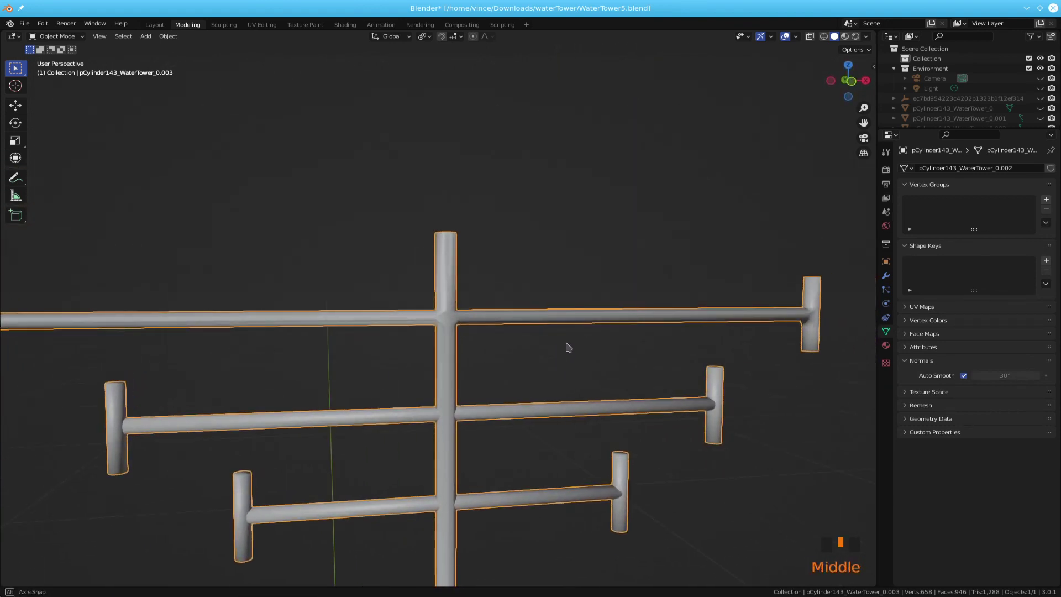
scroll(566, 348, up, 2)
scroll(627, 385, down, 3)
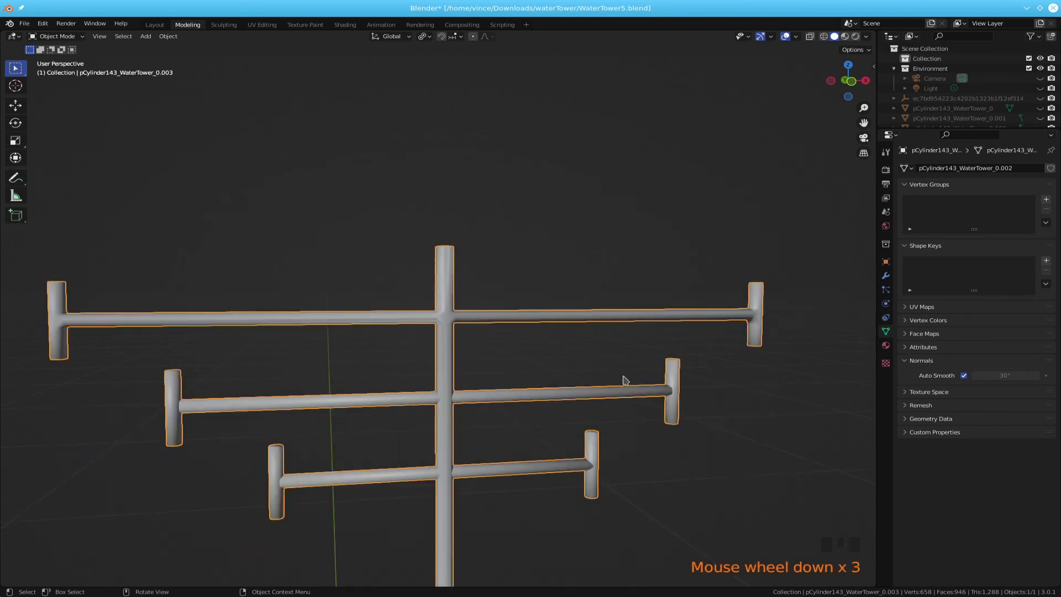
middle_drag(628, 379, 588, 391)
scroll(619, 362, up, 3)
scroll(589, 391, up, 3)
scroll(597, 385, down, 5)
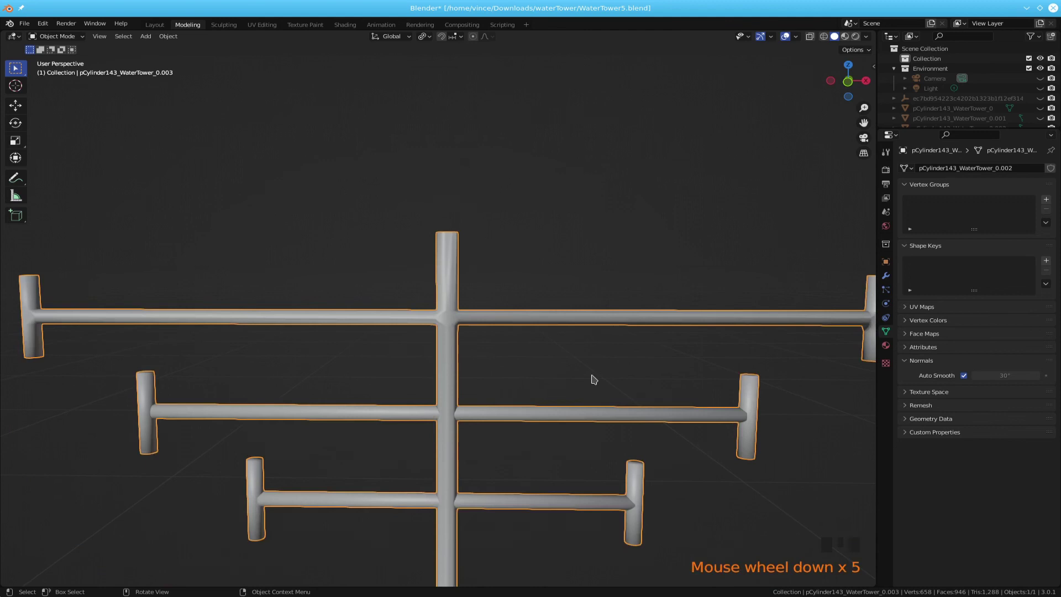
scroll(592, 379, up, 1)
mouse_move(595, 379)
middle_down()
mouse_move(585, 387)
mouse_move(606, 373)
middle_up()
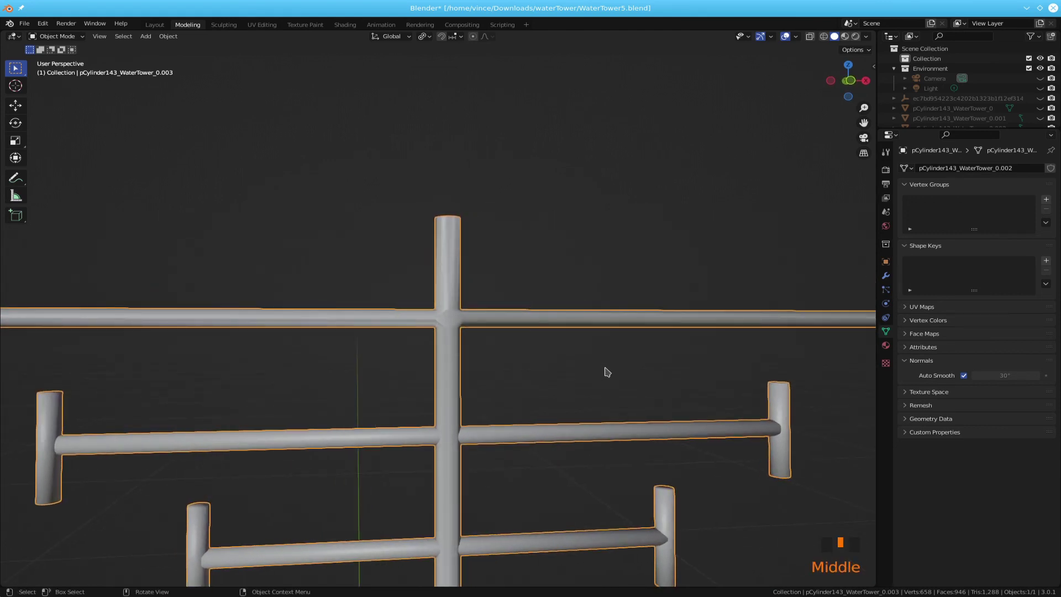